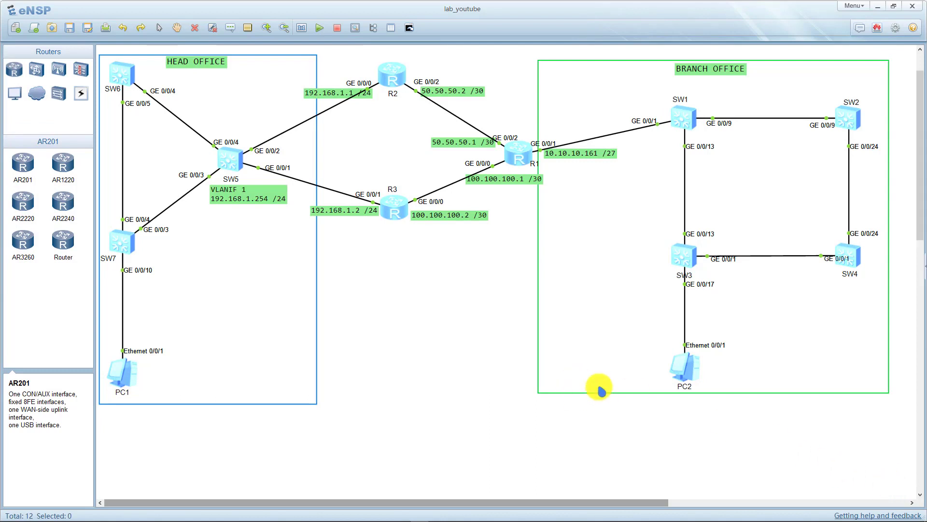
Step: Bring up the VLAN configuration tasks in Lab Exams.pdf and switch to the SW1 console in eNSP
key(alt+Tab)
click(622, 290)
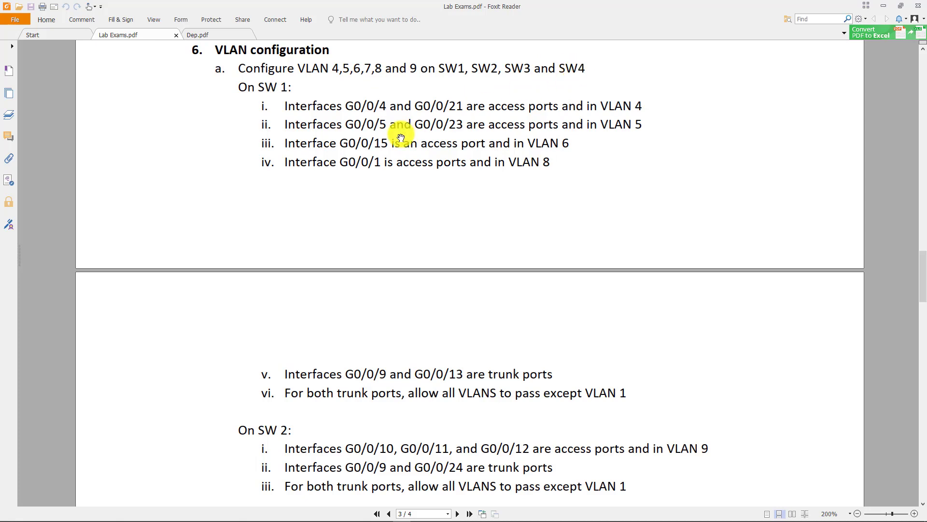
key(alt+Tab)
key(alt+Tab)
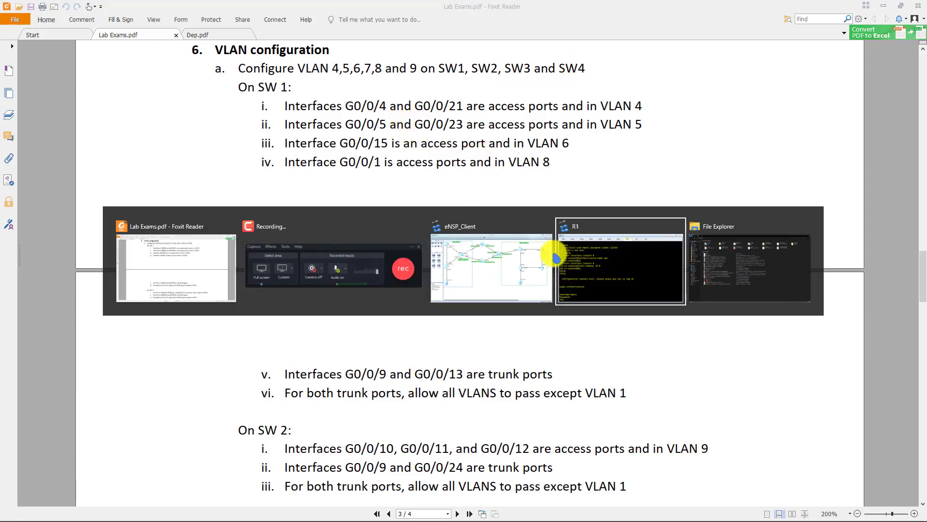
click(554, 245)
click(227, 173)
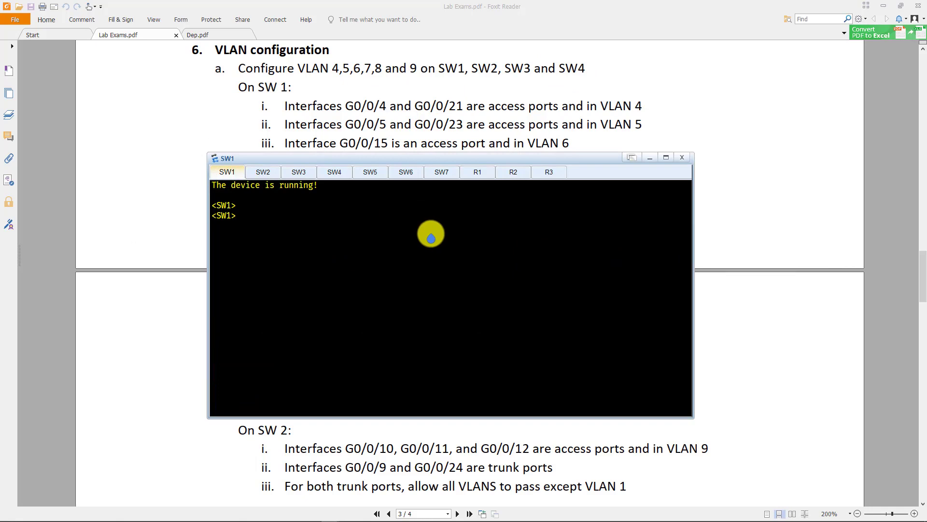
Step: Enter system view on SW1 and create VLANs 4 to 9 with a single batch command
text(sys)
key(Return)
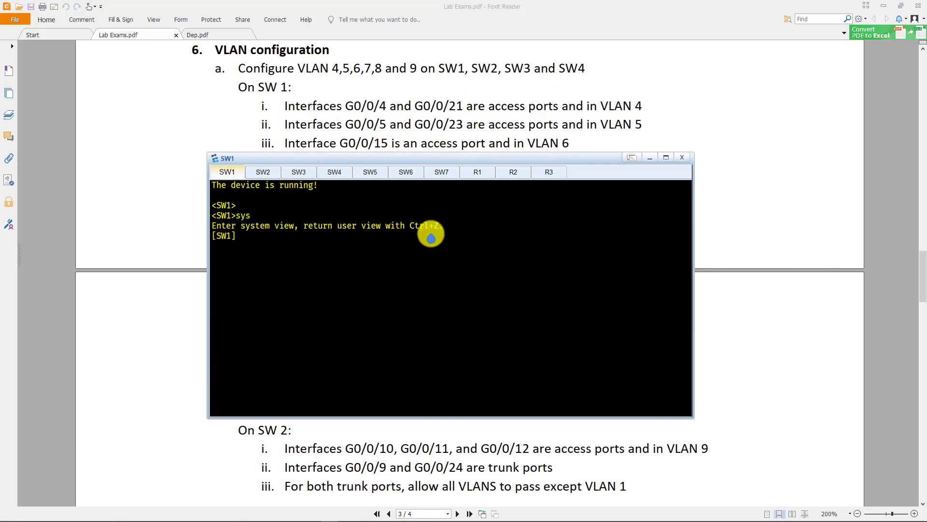
text(vlanbat)
key(BackSpace)
key(BackSpace)
text(batch)
key(BackSpace)
key(BackSpace)
key(BackSpace)
key(BackSpace)
text(atch 4to)
key(Return)
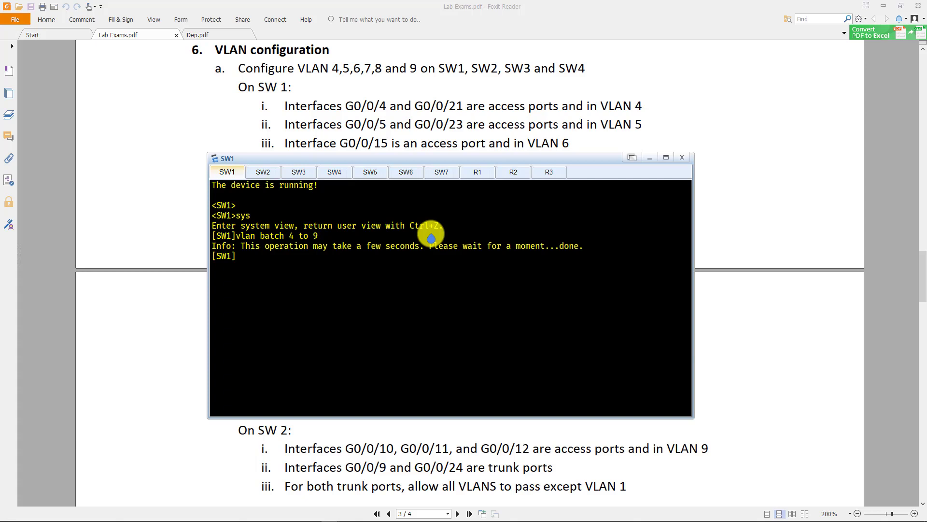
Step: On SW2, turn off terminal monitoring with "u t m", and create VLANs 4 to 9 as a batch from system view
click(265, 175)
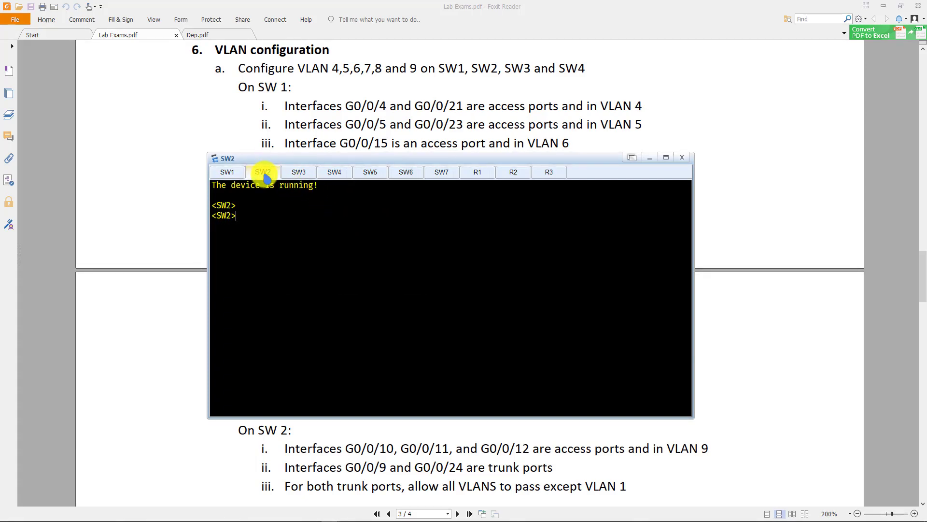
click(218, 169)
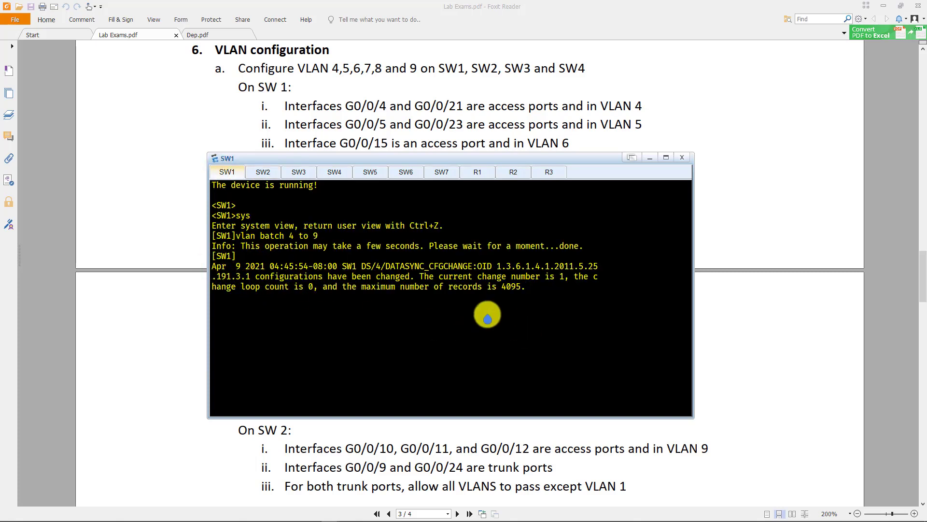
drag(534, 285, 213, 263)
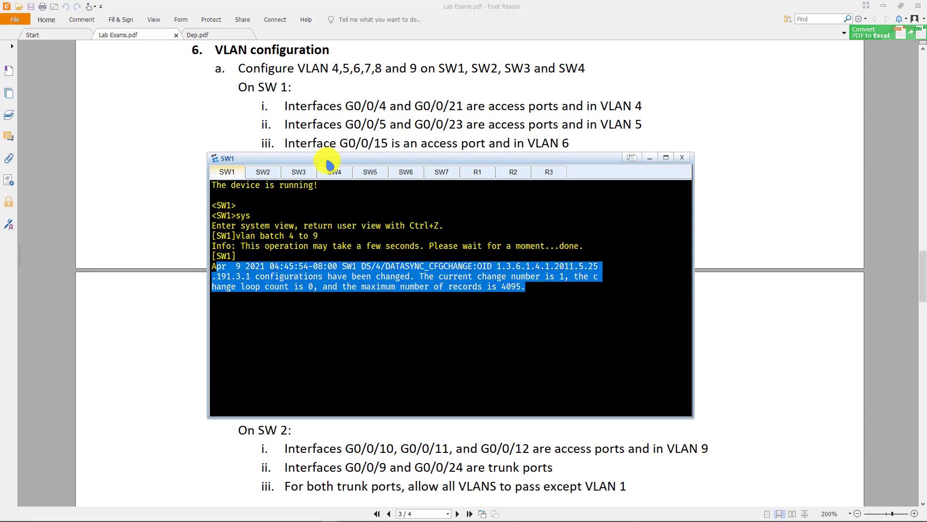
click(263, 172)
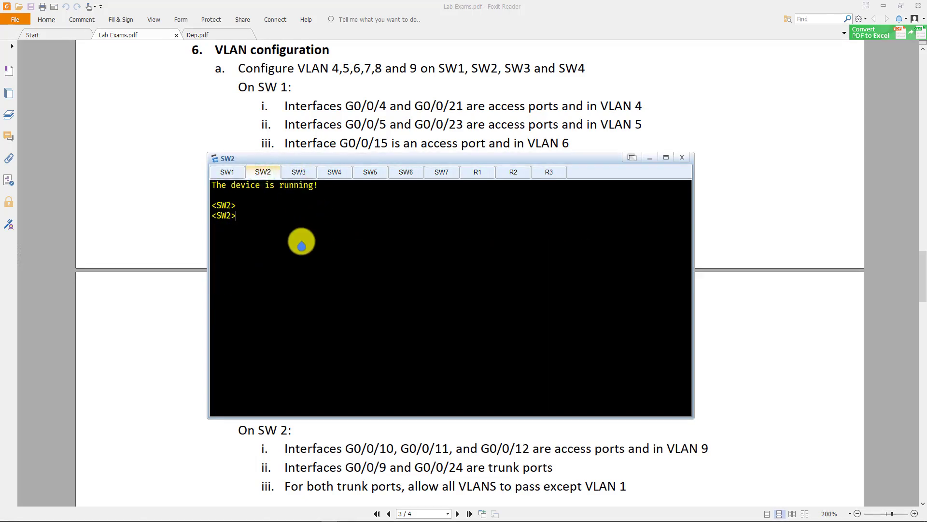
text(u t m)
key(Return)
text(sys)
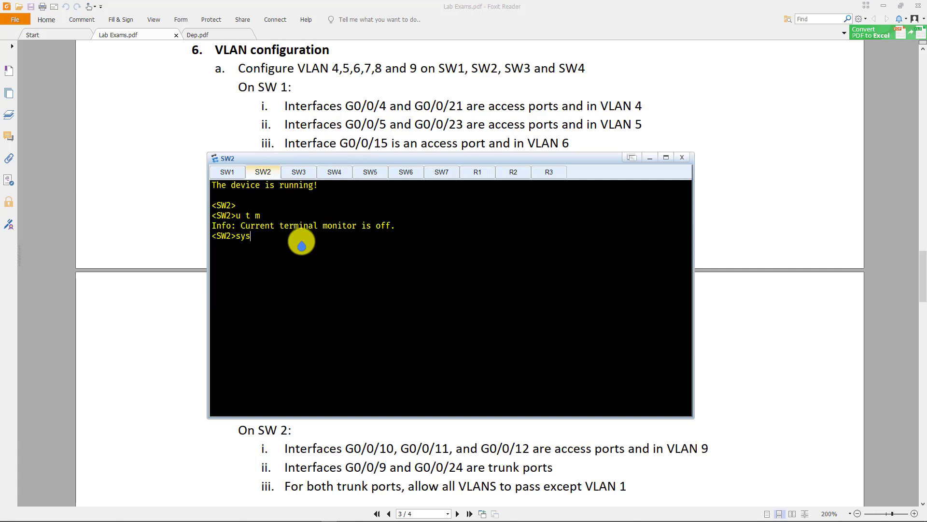
key(Return)
text(v)
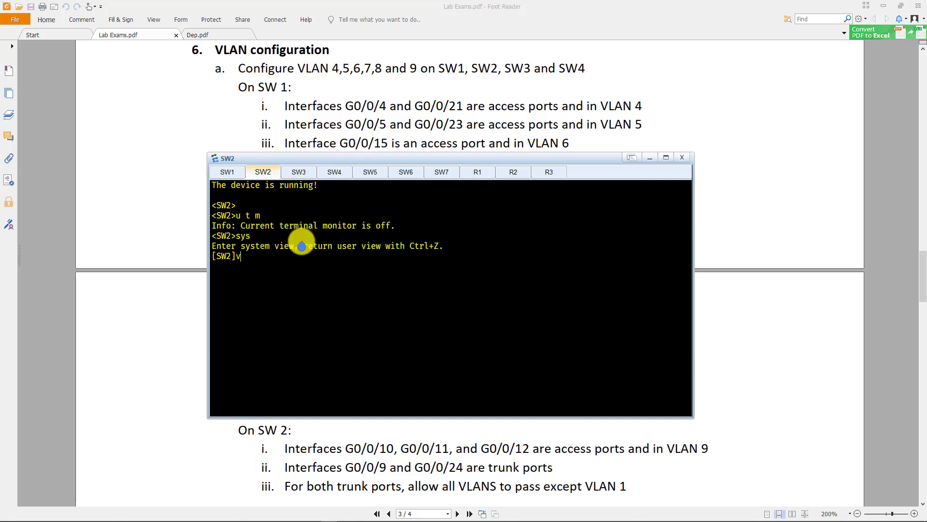
text(alan batch 4 to 9)
key(Return)
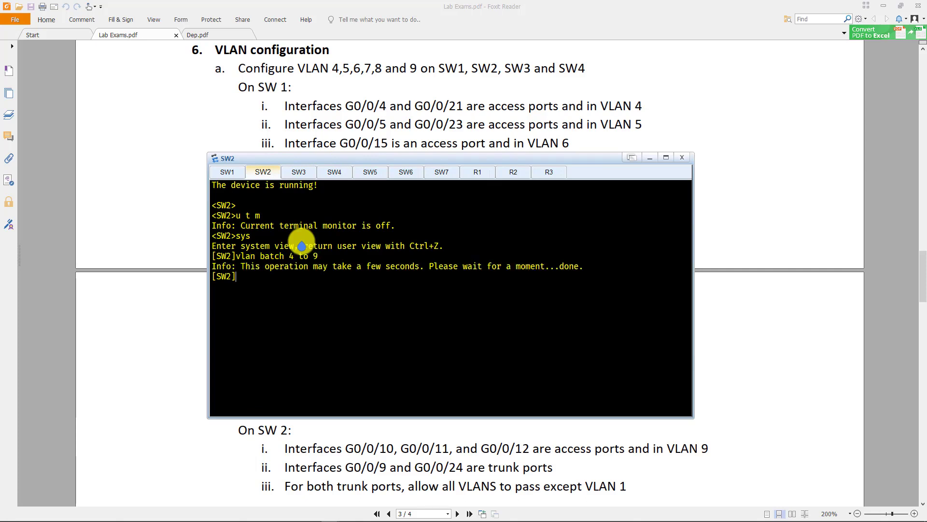
Step: On SW3, disable terminal monitoring with "u t m" and batch-create VLANs 4 to 9 from system view
click(298, 173)
text(u t m)
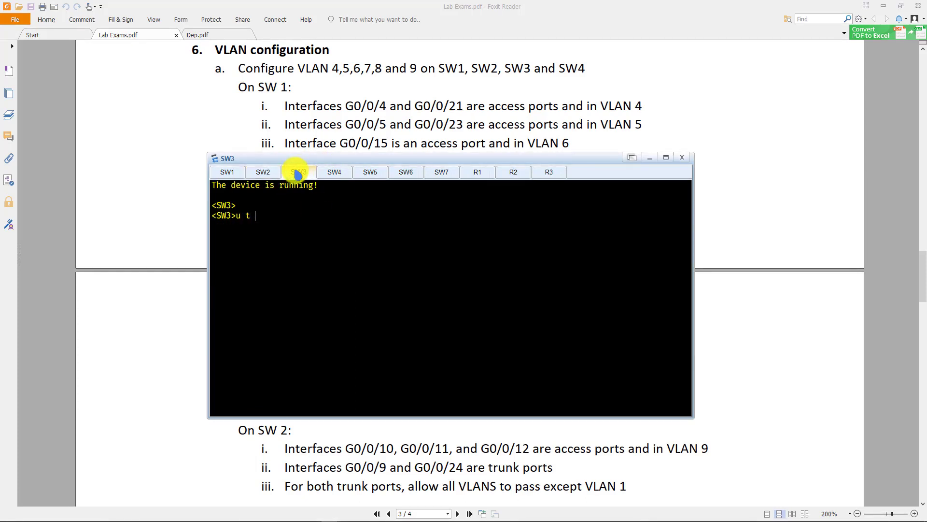
key(Return)
text(sys)
key(Return)
text(vlan batch 4 to 9)
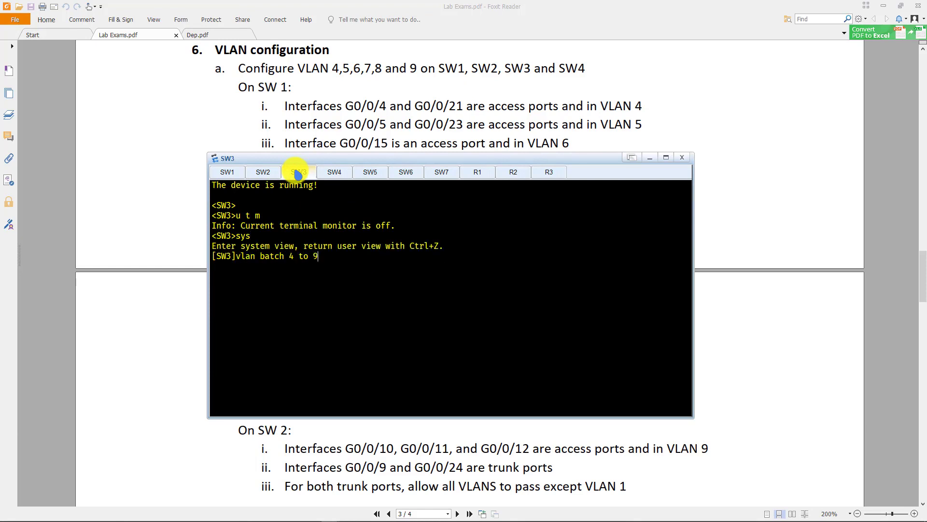
key(Return)
Step: On SW4, disable terminal monitoring with "u t m" and batch-create VLANs 4 to 9 from system view
click(331, 171)
key(Return)
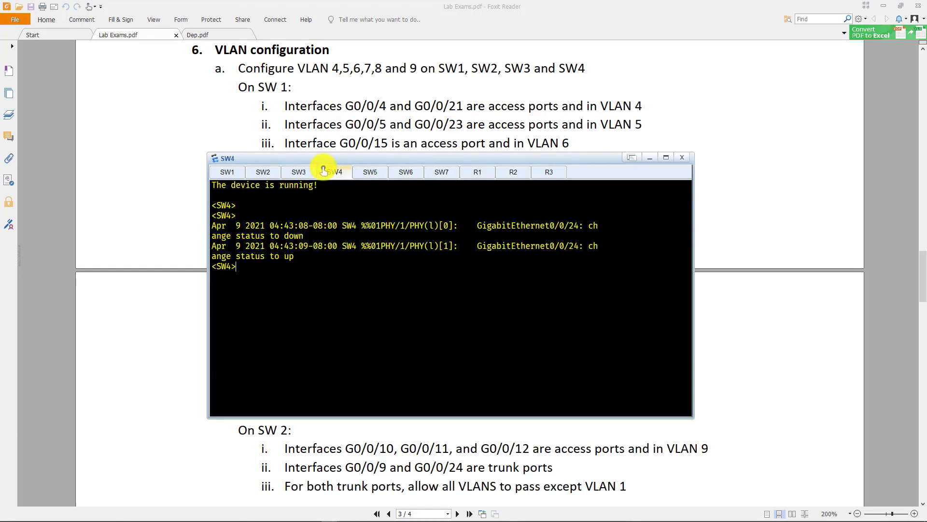
text(u t m)
key(Return)
text(sys)
key(Return)
text(vl)
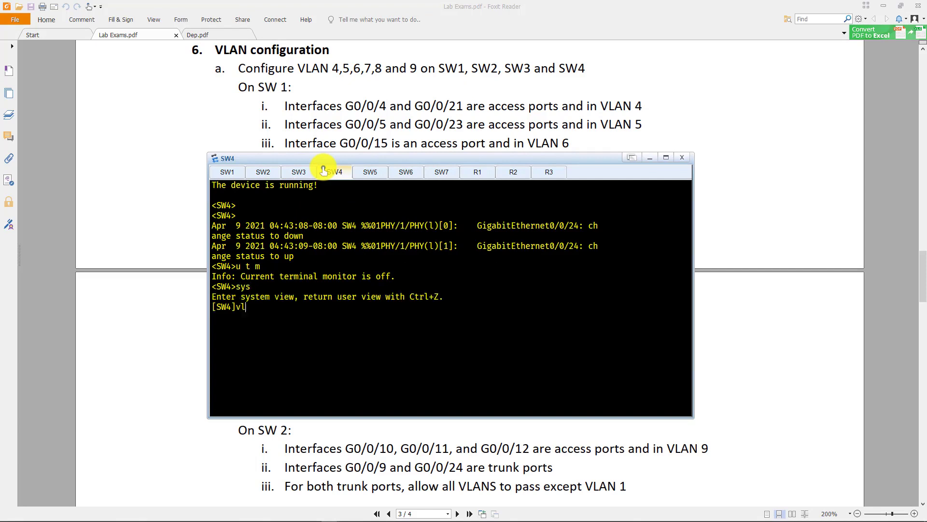
text(an batch 4 to 9)
key(Return)
Step: Review the SW 1 port assignments in the lab PDF and move the console window below that list
click(155, 198)
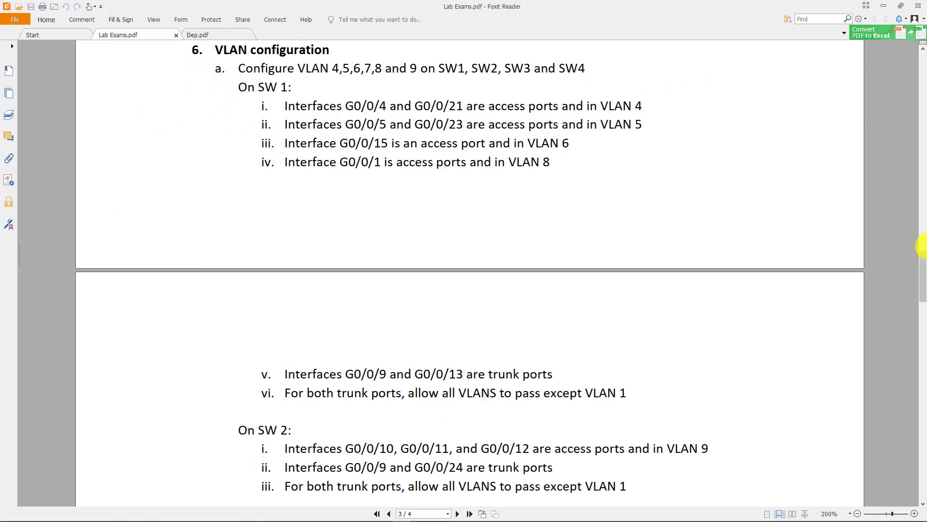
drag(923, 262, 922, 265)
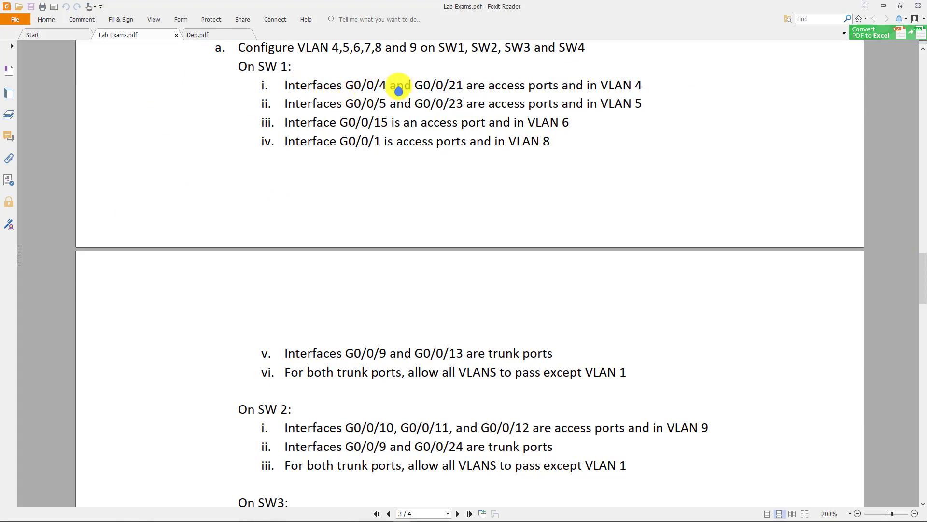
click(475, 89)
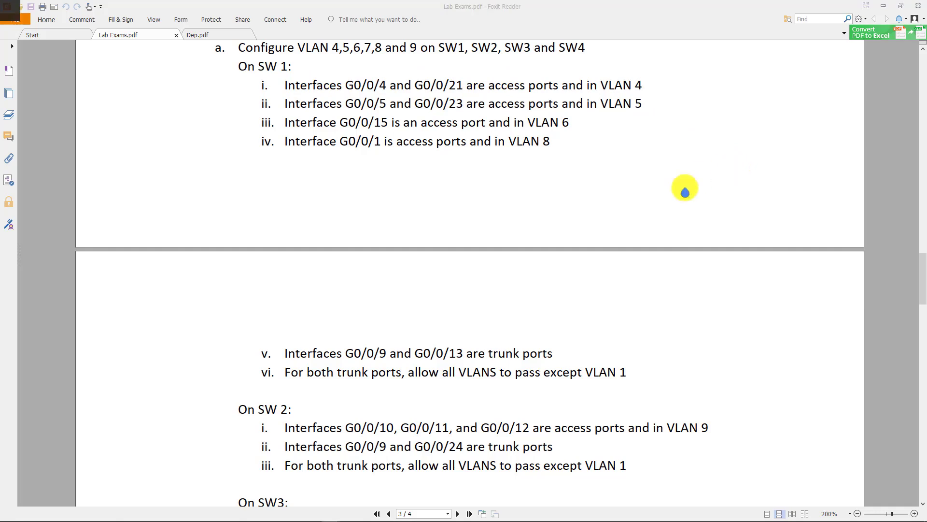
key(alt+Tab)
drag(425, 155, 414, 214)
Step: Leave system view on SW1, turn off terminal monitoring with "u t m", and re-enter system view
key(Return)
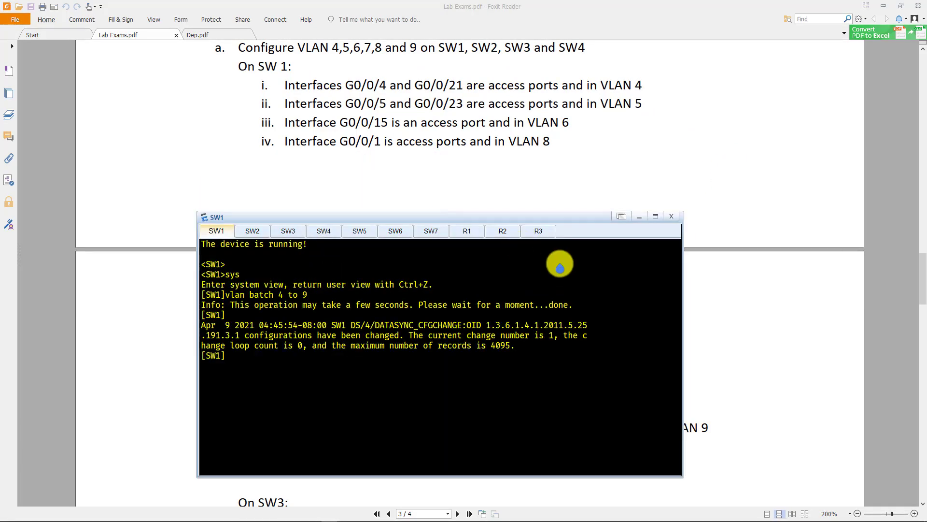
text(q)
key(Return)
text(u t m)
key(Return)
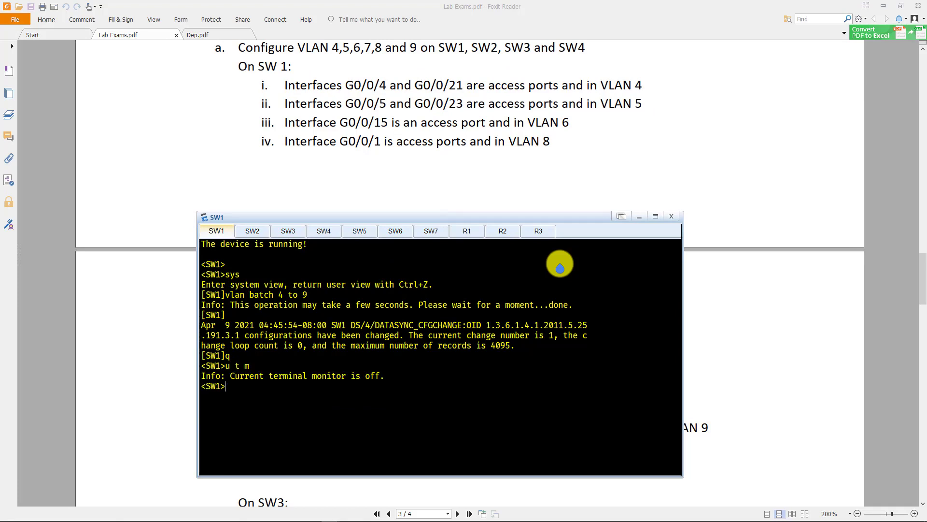
text(sys)
key(Return)
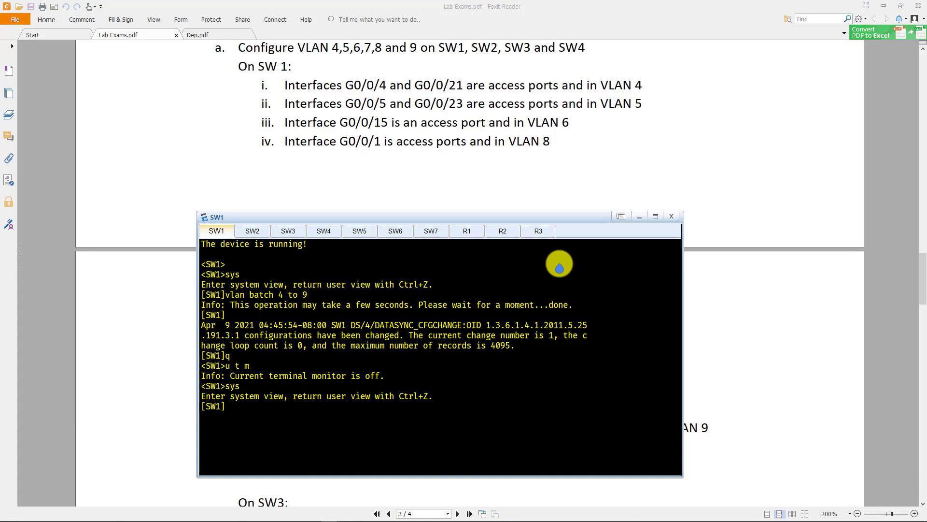
Step: Configure interface G0/0/4 on SW1 as an access port with default VLAN 4
text(int g0/0/0)
key(Return)
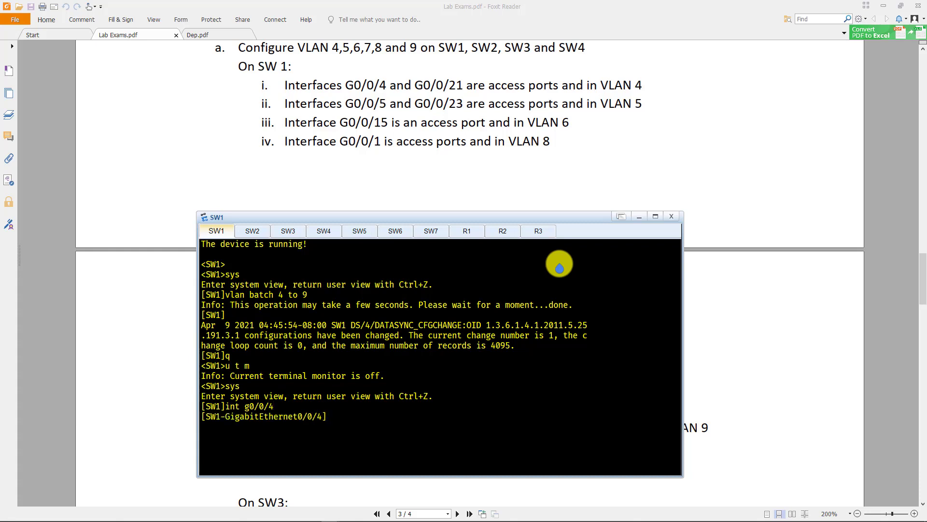
text(port link-type access)
key(Return)
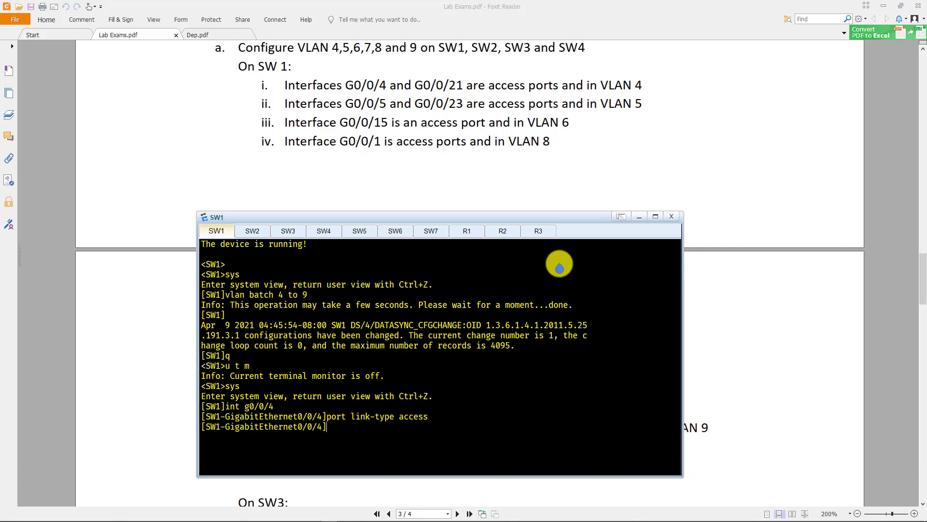
text(port default vlan 4)
key(Return)
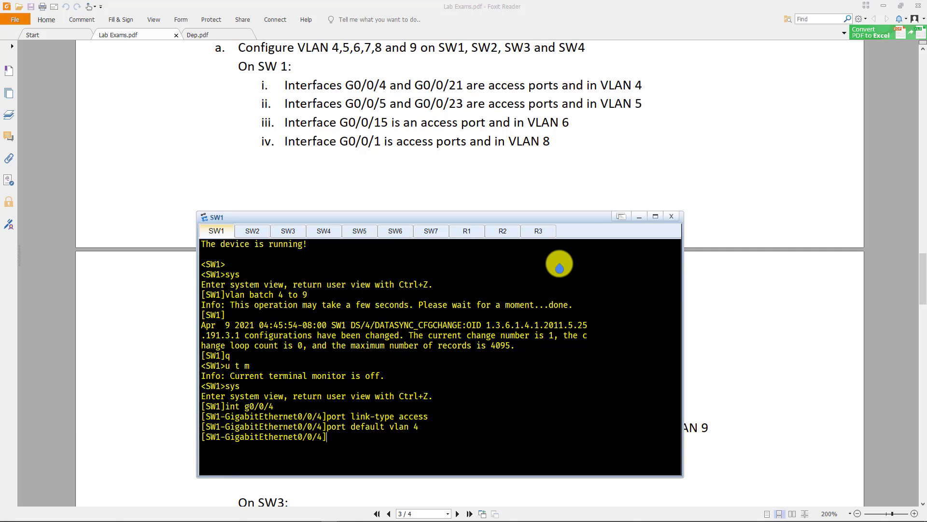
text(q)
key(Return)
Step: Configure interface G0/0/21 on SW1 as an access port with default VLAN 4
text(int g0/0/21)
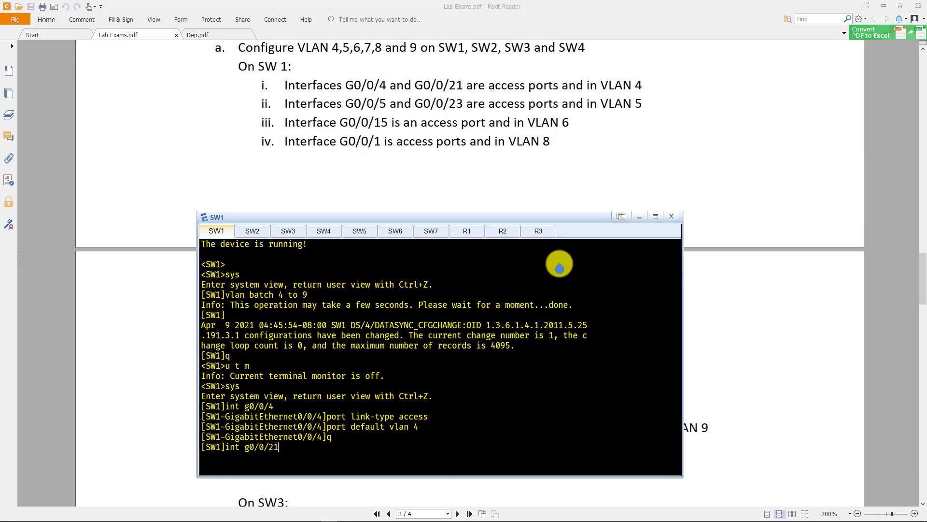
key(Return)
text(port lin)
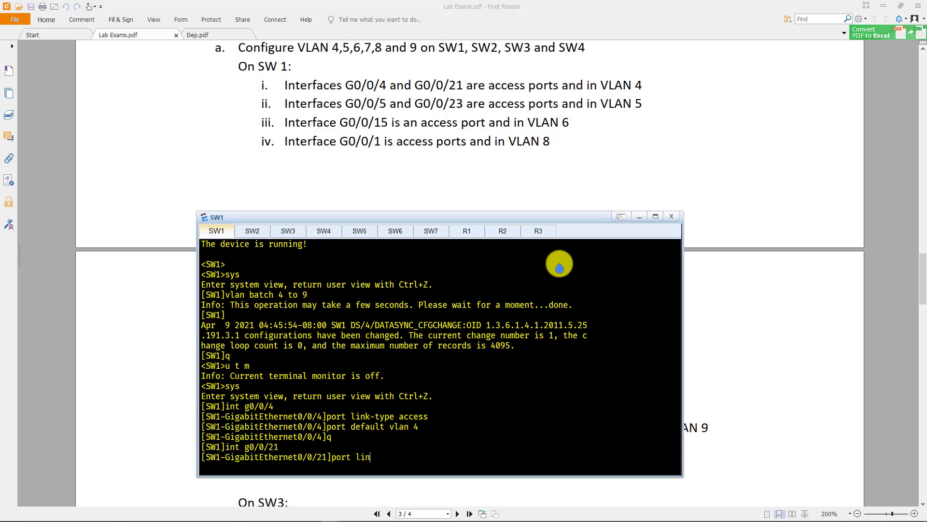
text(k-type access)
key(Return)
text(port defau)
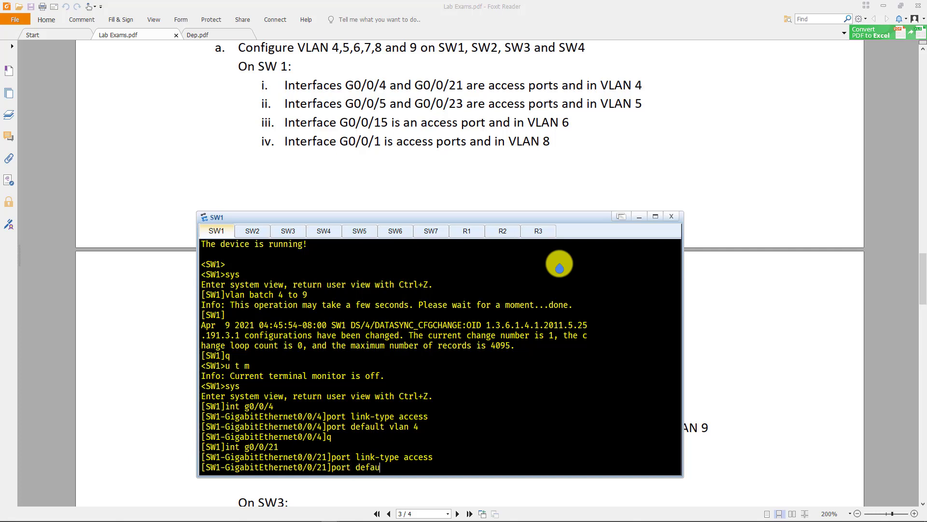
text(lt vlan 4)
key(Return)
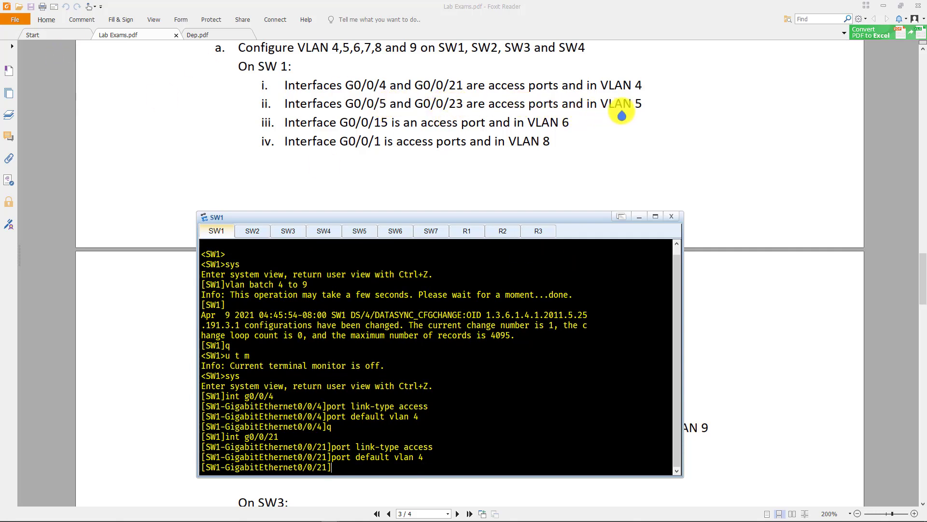
text(q)
key(Return)
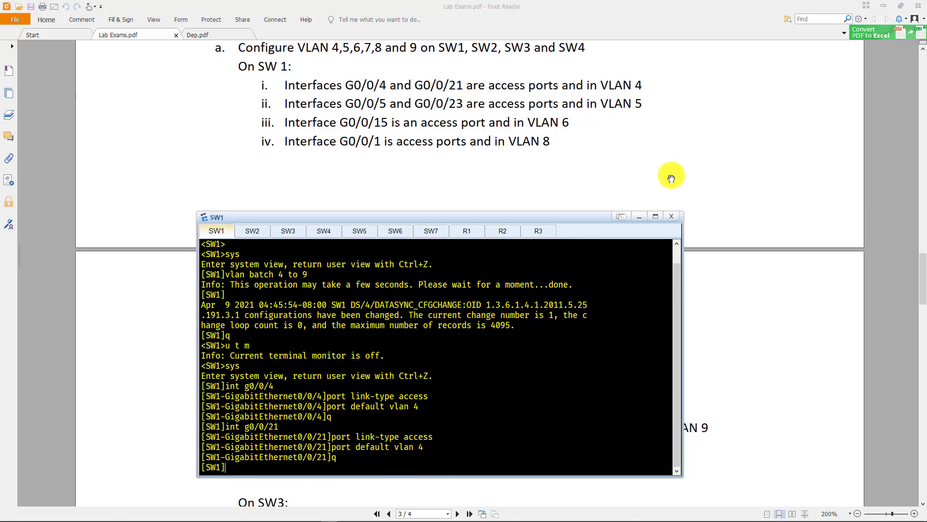
Step: Configure interface G0/0/5 on SW1 as an access port with default VLAN 5
text(int g0/0/5)
key(Return)
text(port link)
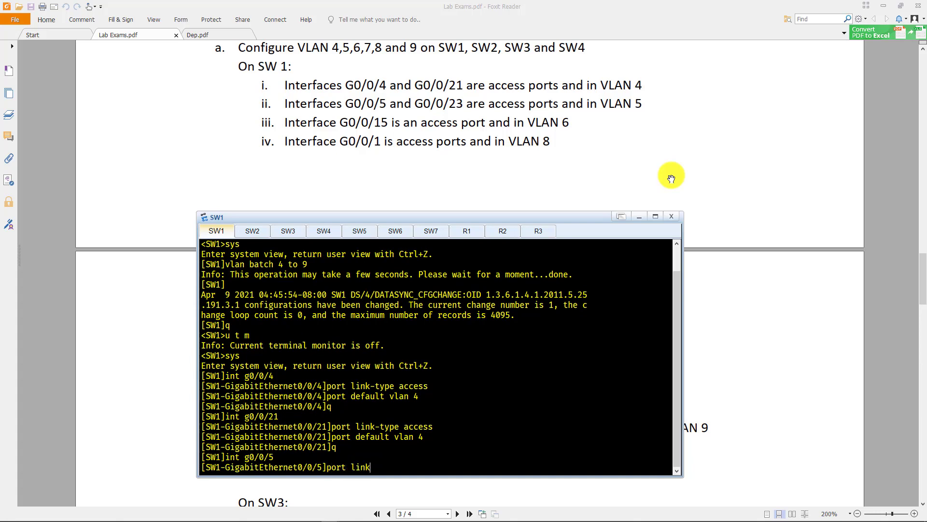
text(-type access)
key(Return)
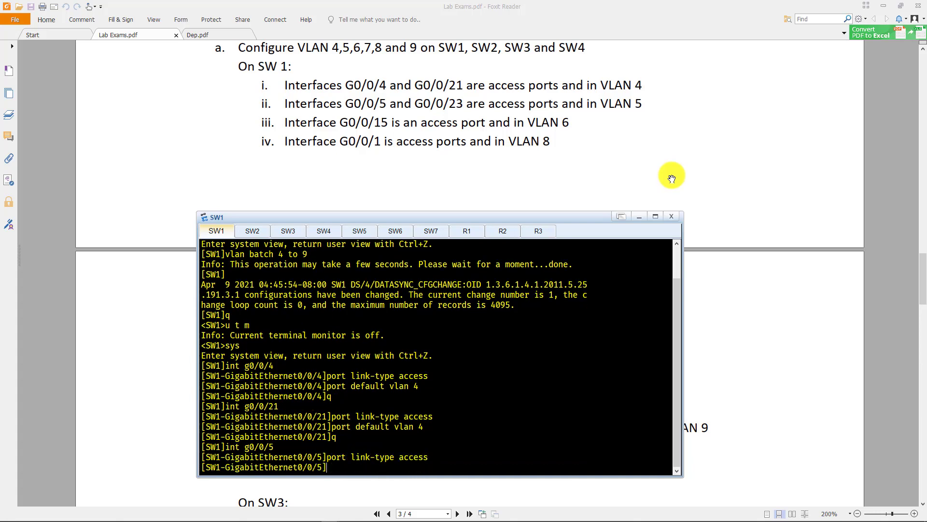
text(port default vlan 5)
key(Return)
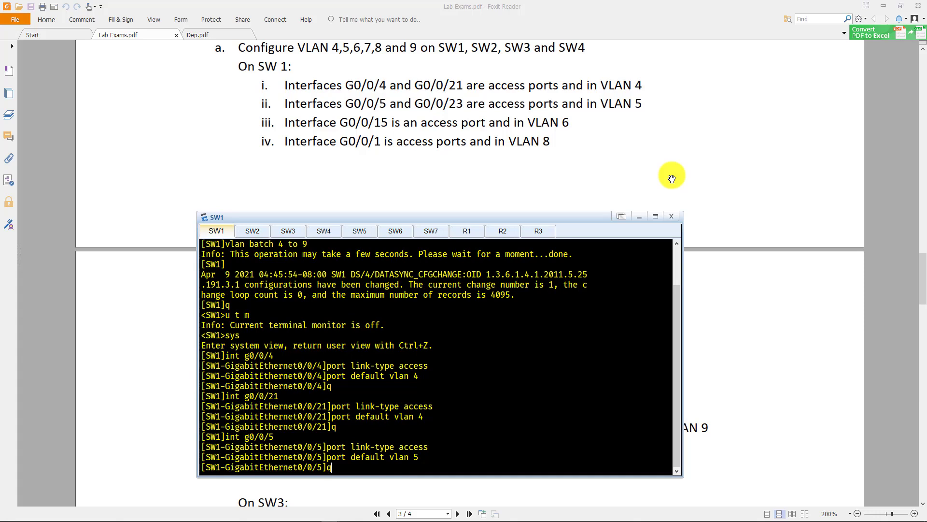
key(Return)
Step: Configure interface G0/0/23 on SW1 as an access port with default VLAN 5 and return to system view
text(i)
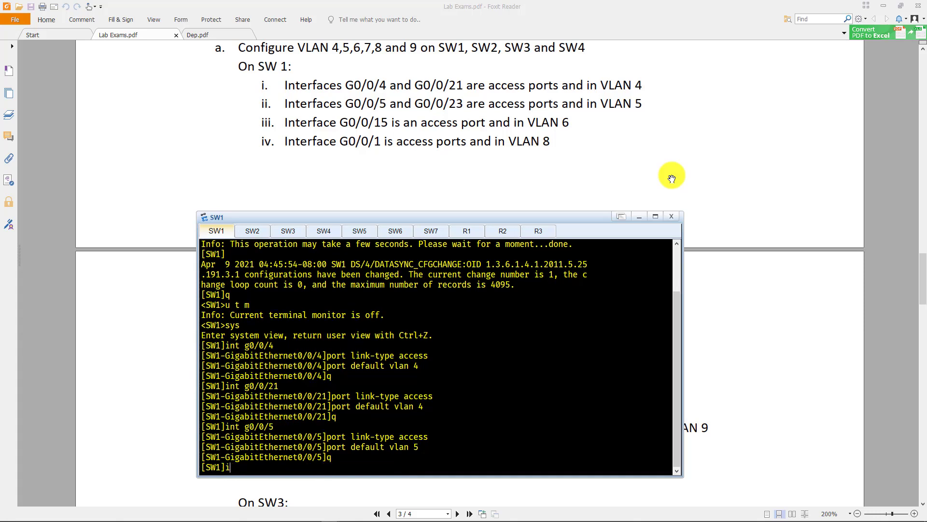
text(nt g0/0/23)
key(Return)
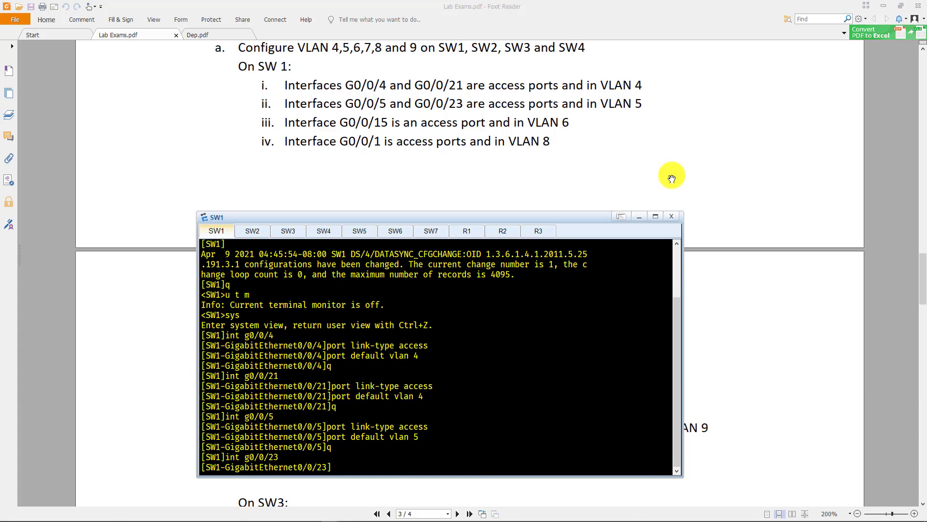
text(port link-type access)
key(Return)
text(port defau)
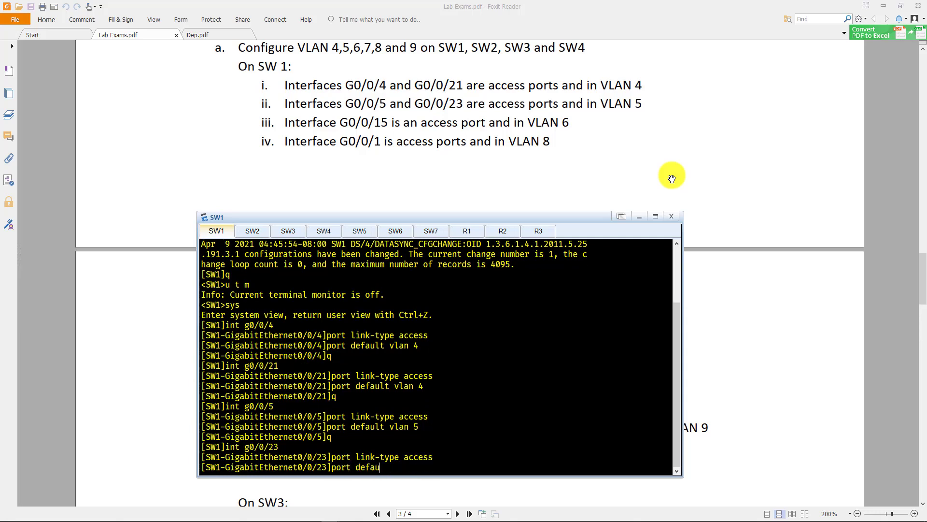
text(lt vlan 5)
key(Return)
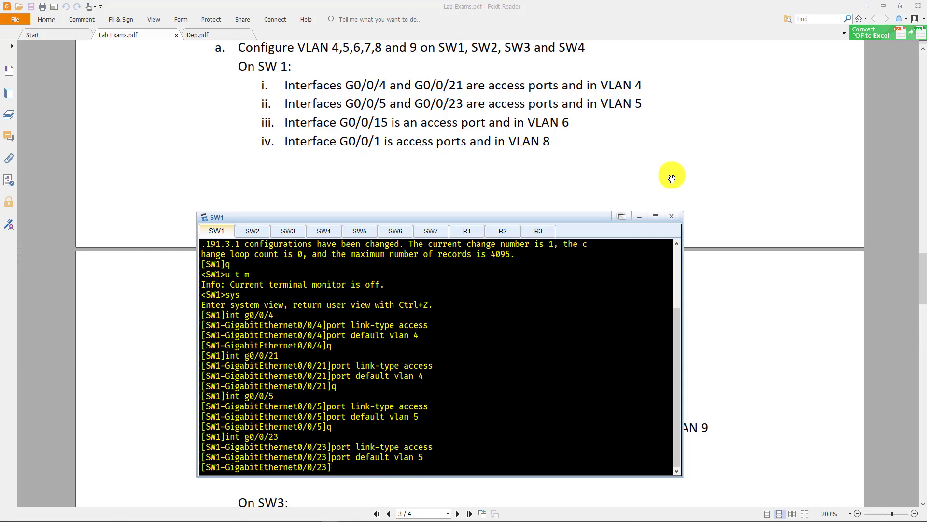
text(q)
key(Return)
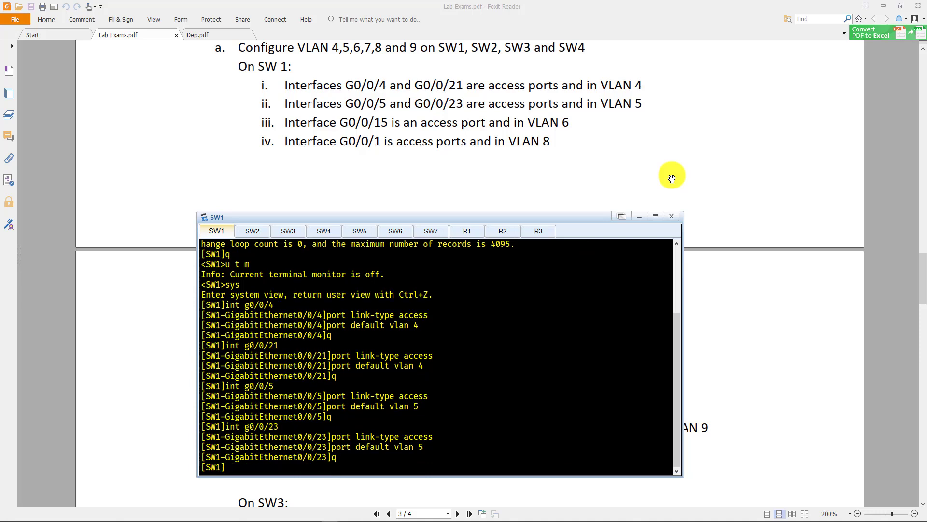
Step: Configure interface G0/0/15 on SW1 as an access port with default VLAN 6 and return to system view
text(inr)
text(t g0/0/)
text(15)
key(Return)
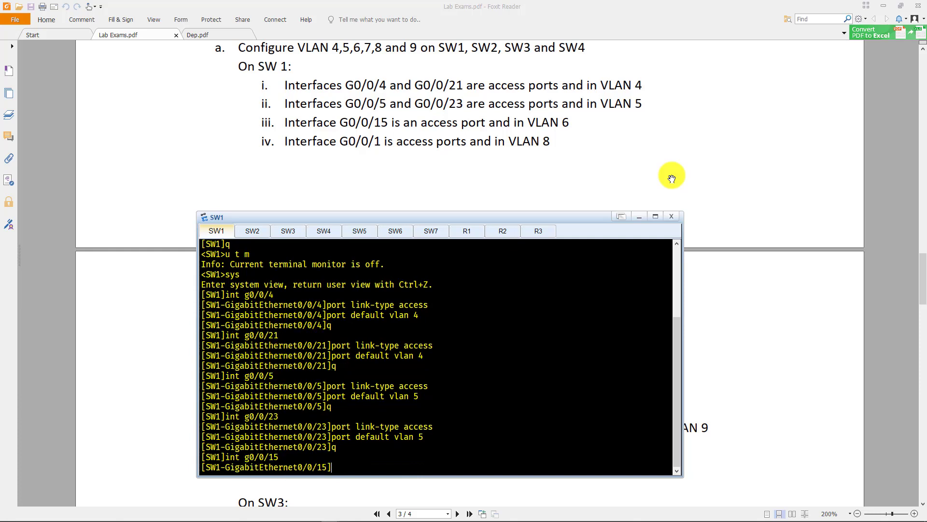
text(port default)
key(BackSpace)
key(BackSpace)
key(BackSpace)
key(BackSpace)
key(BackSpace)
key(BackSpace)
text(link-typ)
text(e access)
text(port deffaul)
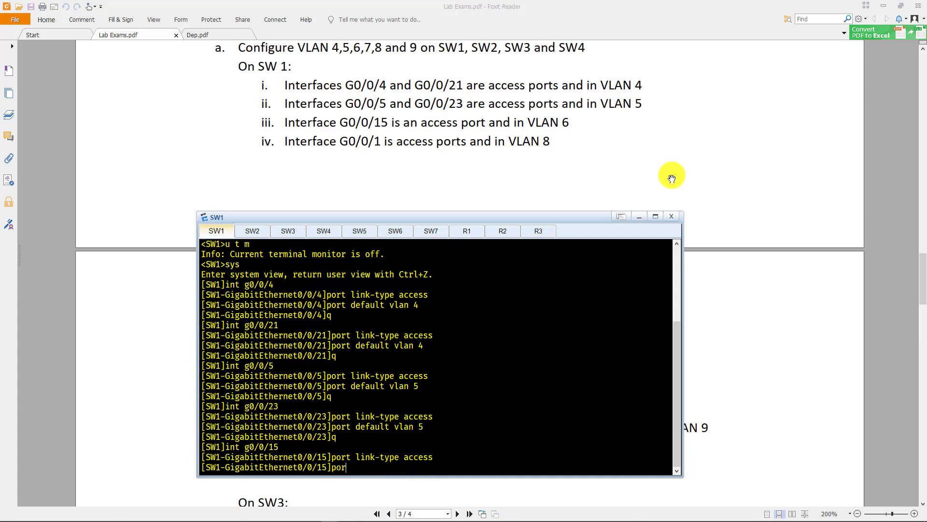
key(BackSpace)
key(BackSpace)
text(ault vlan 6)
key(Return)
text(q)
key(Return)
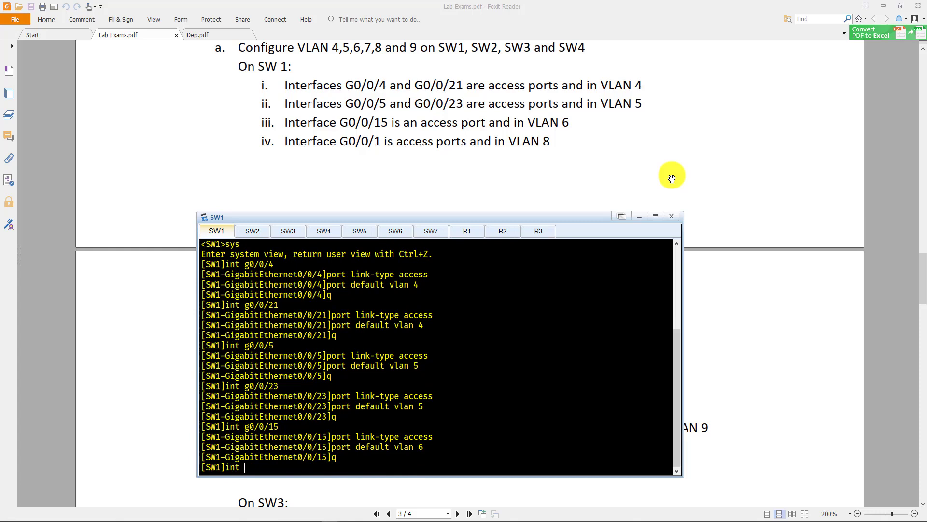
Step: Configure interface G0/0/1 on SW1 as an access port with default VLAN 8
text(int g0/0/1)
key(Return)
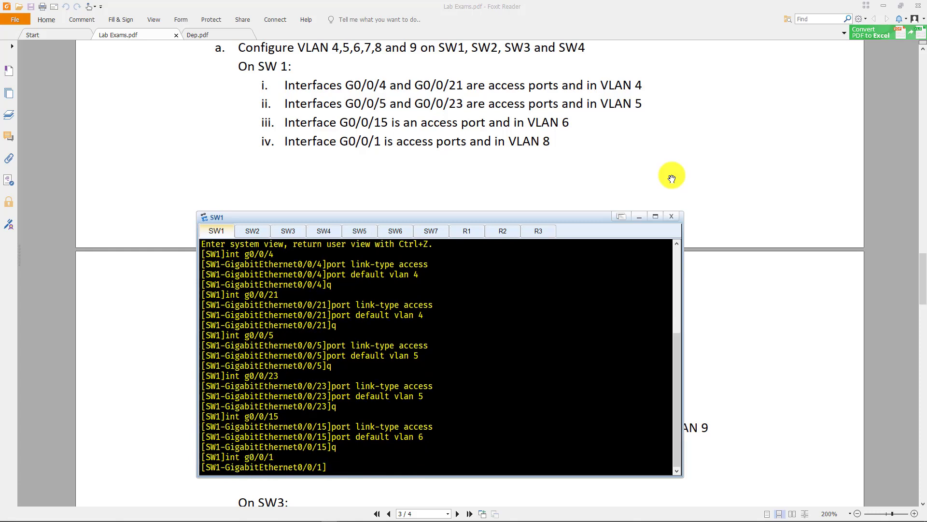
text(port link-type access)
key(Return)
text(port )
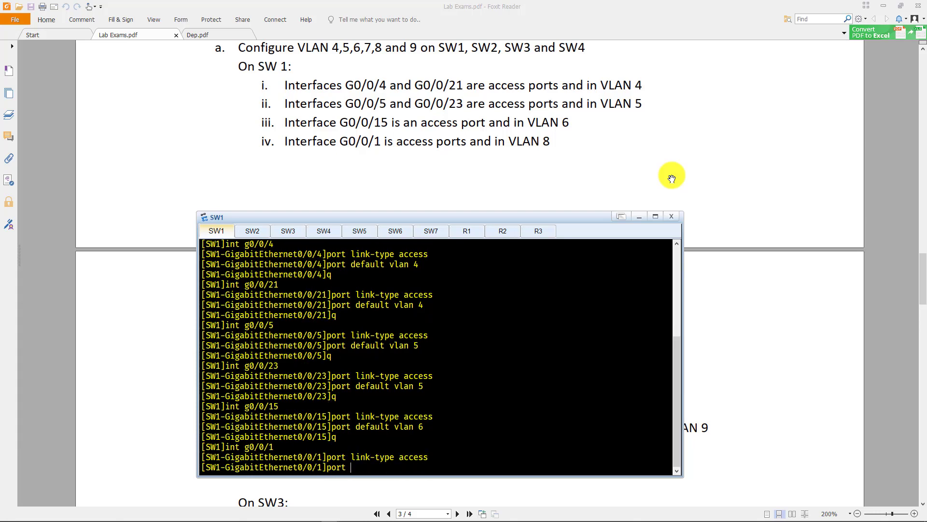
text(default vlan 8)
key(Return)
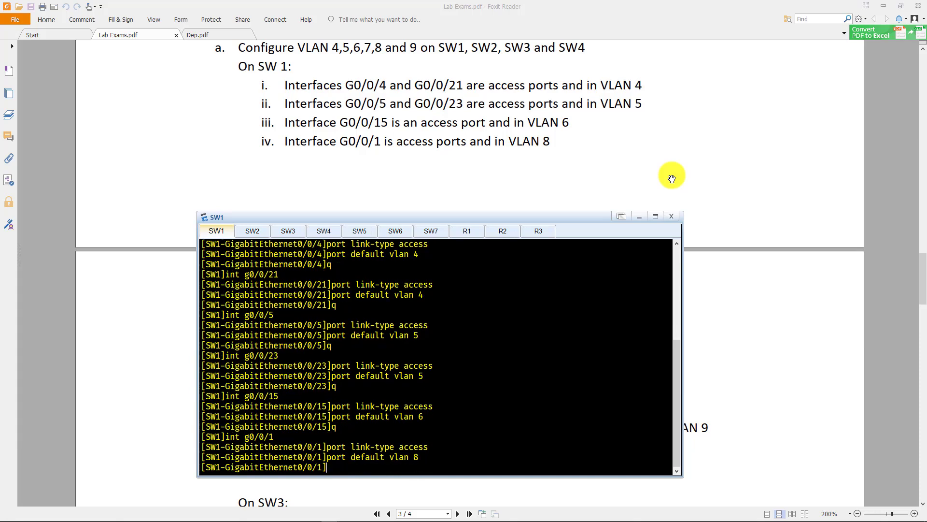
Step: Check SW1's trunk port requirements in the lab exam PDF and configure SW1's G0/0/9 as a trunk port allowing VLANs 4 to 9
key(alt+Tab)
scroll(544, 303, down, 5)
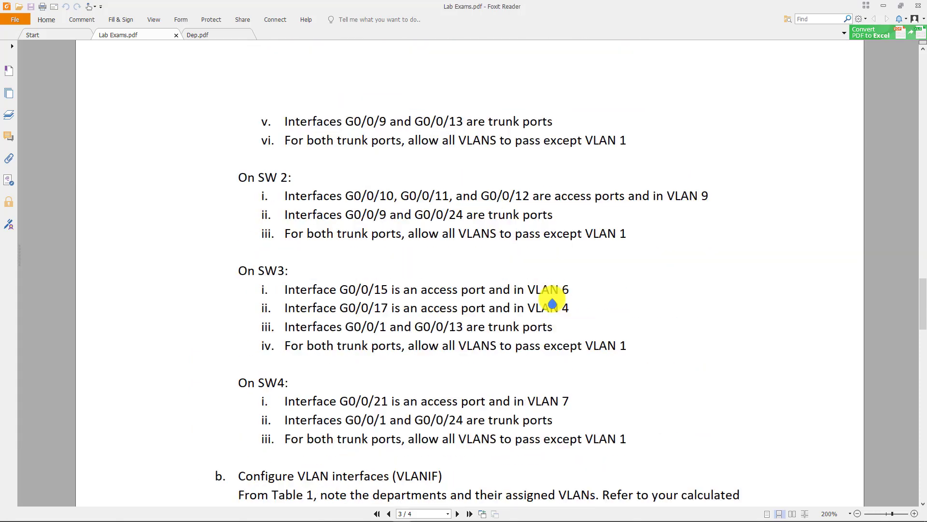
scroll(492, 261, down, 1)
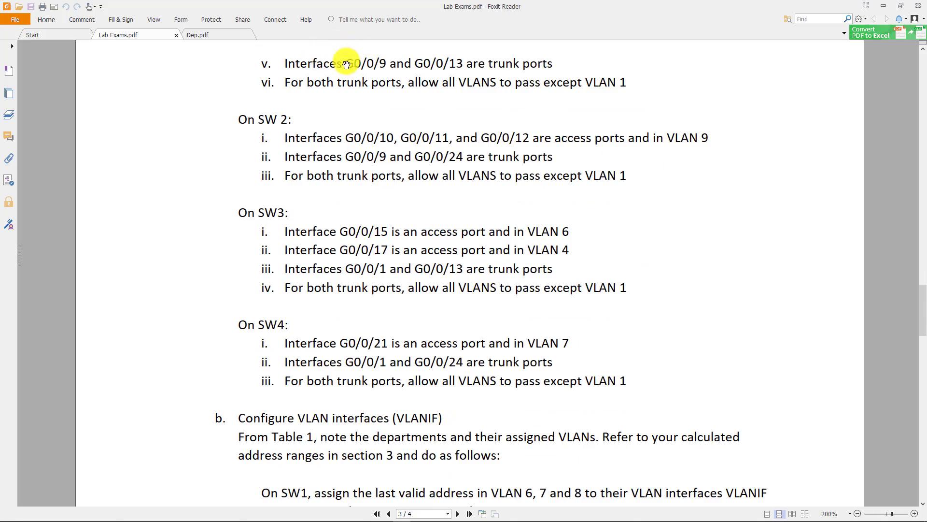
key(alt+Tab)
text(q)
key(Return)
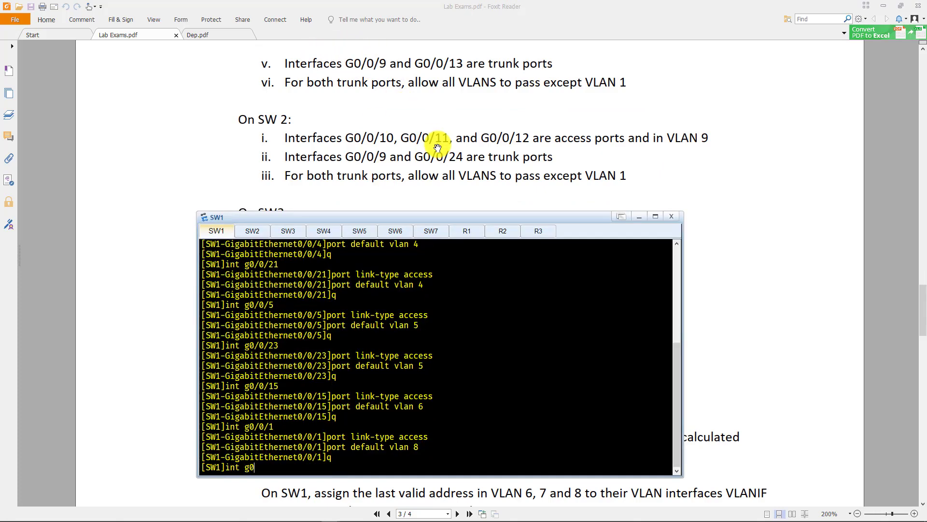
text(int g0/0/9)
key(Return)
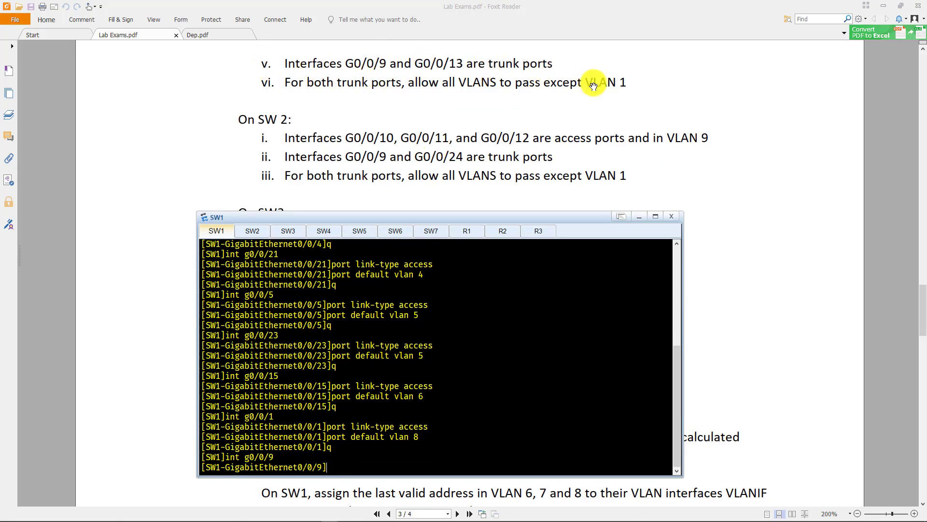
text(port link-type trunk)
key(Return)
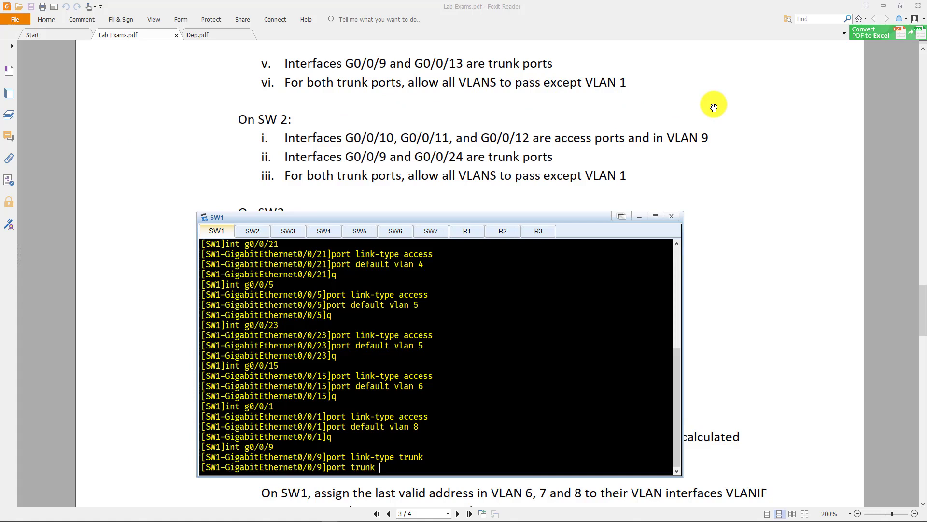
text(allow-pass vlan 4 to 9)
key(Return)
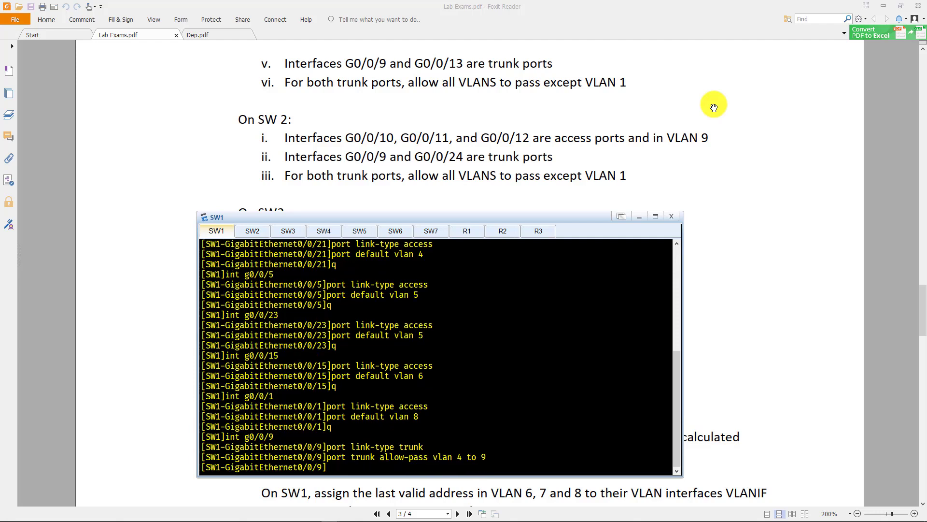
click(434, 461)
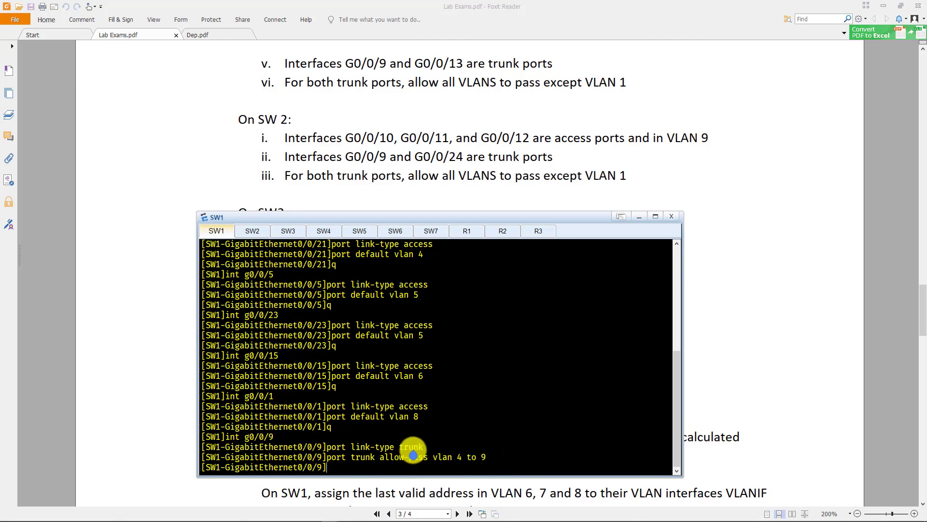
text(q)
key(Return)
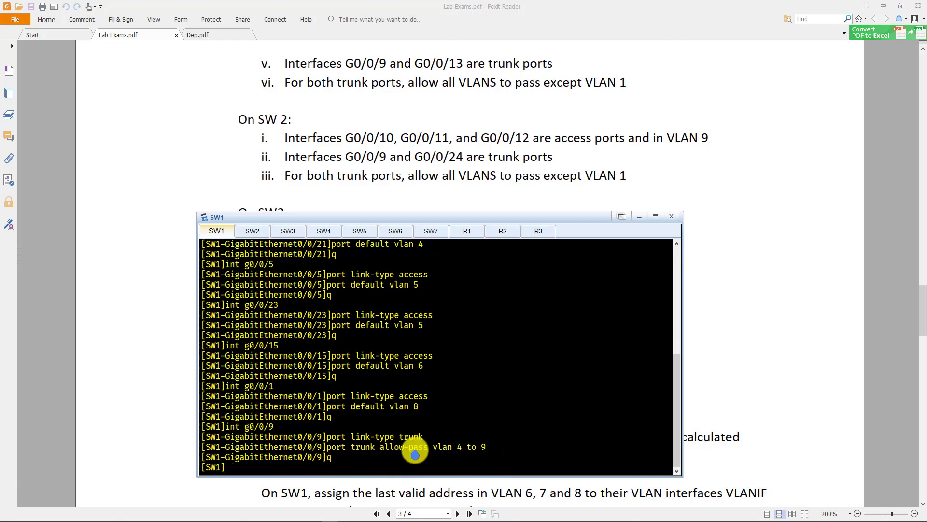
Step: Configure interface G0/0/13 on SW1 as a trunk port that allows VLANs 4 to 9 to pass
text(n)
key(Left)
key(Left)
text(/)
key(Return)
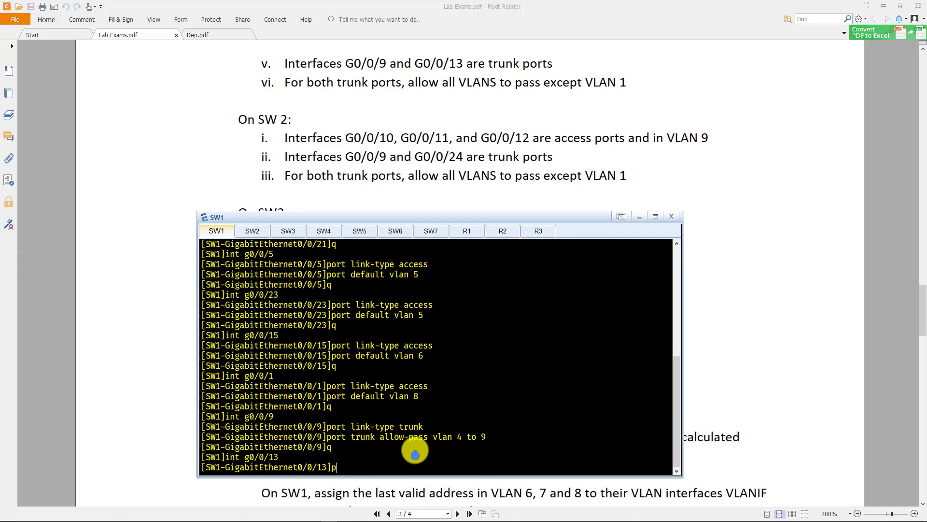
text(port link-type trunk)
key(Return)
text(port l)
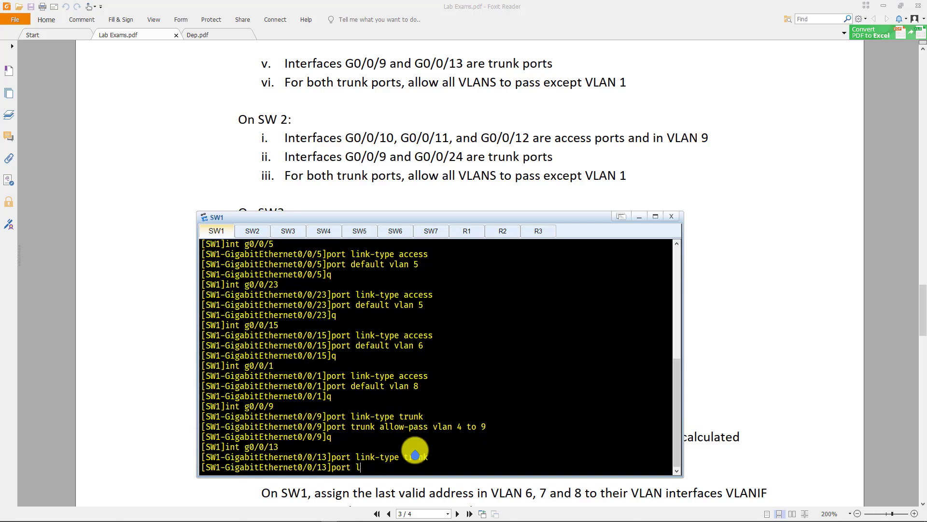
text(in)
key(BackSpace)
key(BackSpace)
key(BackSpace)
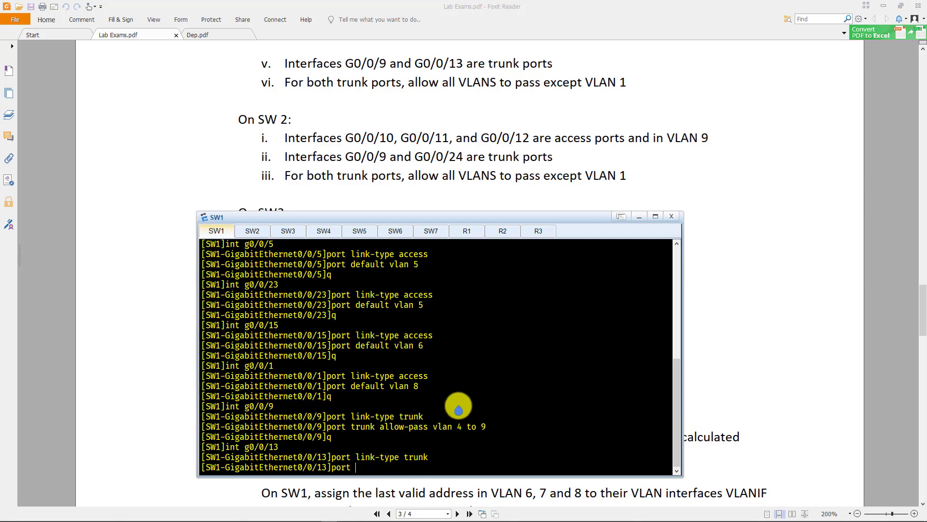
text(trunk allow-pass vl)
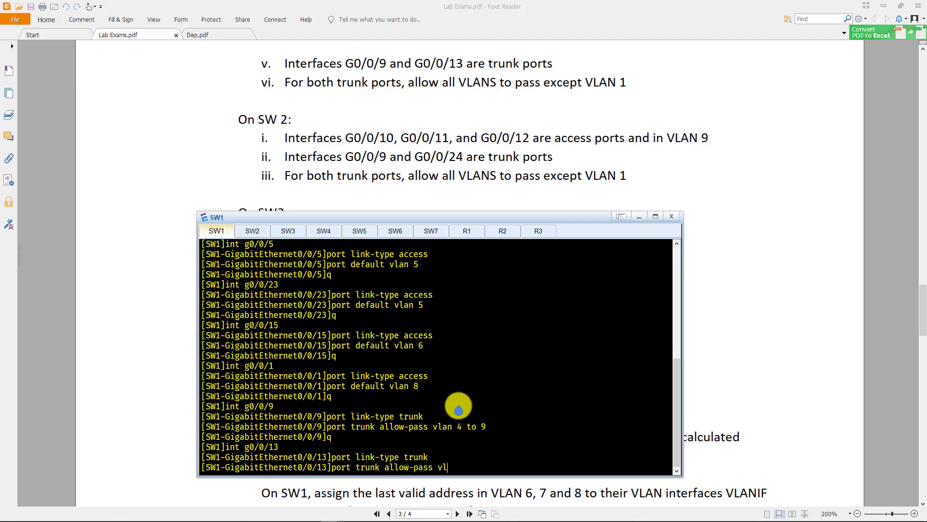
text(an 4 to 9)
key(Return)
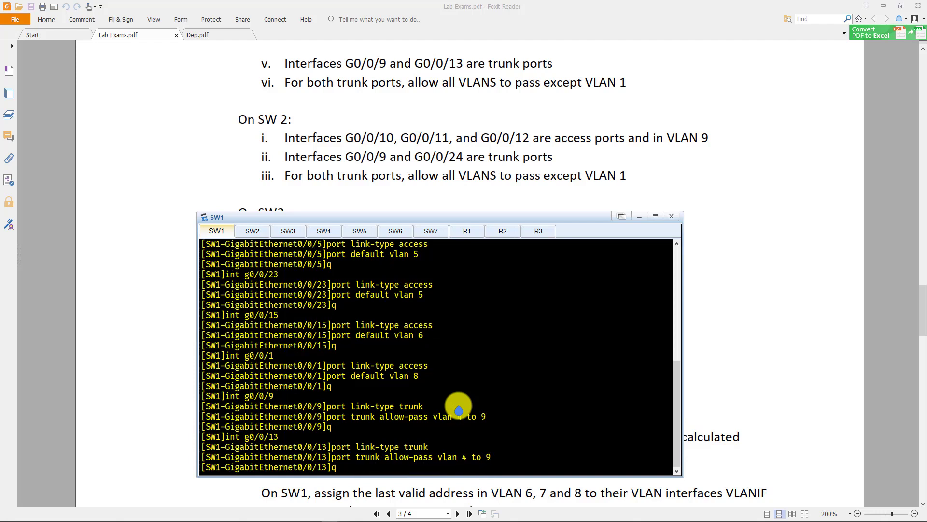
Step: Switch to the lab exam PDF in Foxit Reader and review the port requirements for SW2, SW3 and SW4
key(alt+Tab)
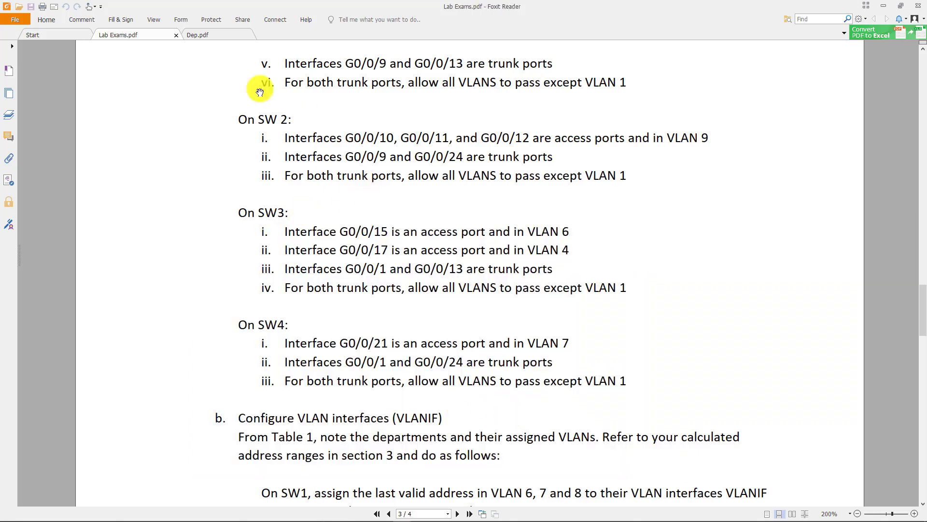
drag(240, 118, 660, 382)
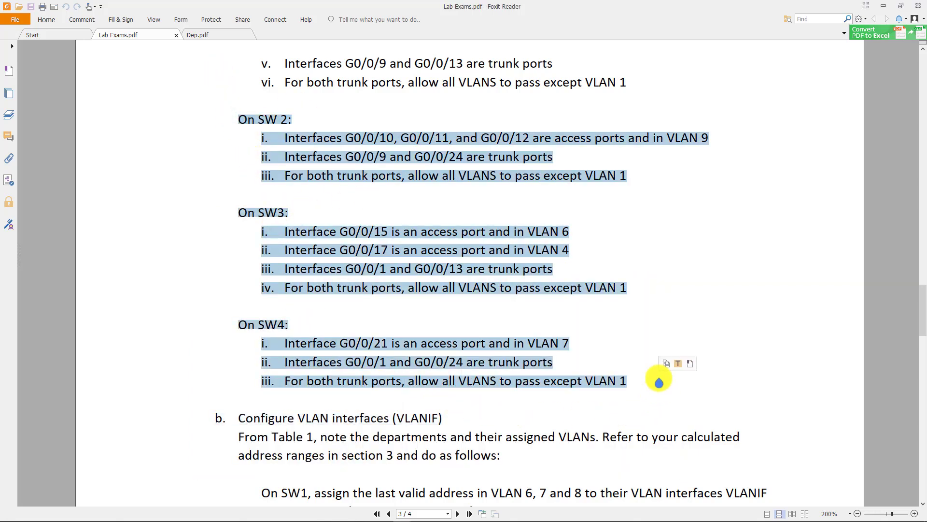
click(575, 289)
key(alt+Tab)
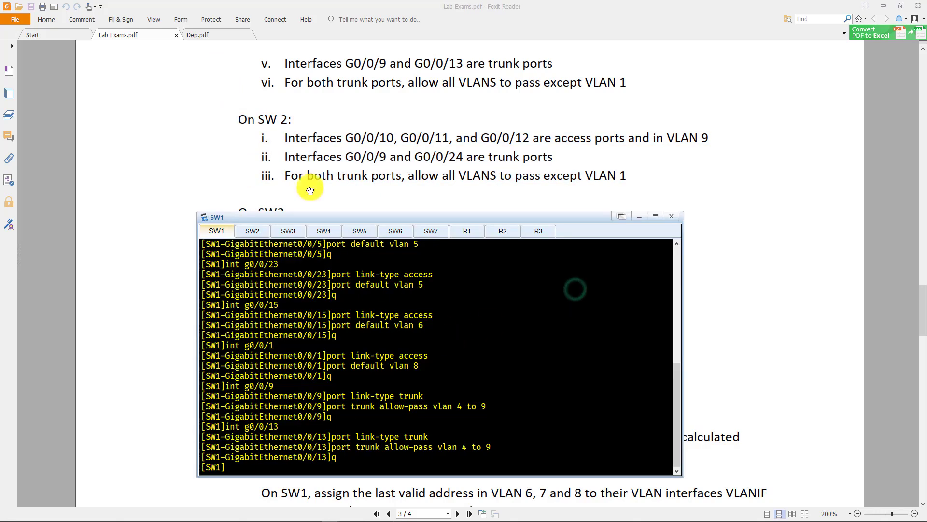
key(alt+Tab)
key(alt+Tab)
Step: In the SW2 console, configure interface G0/0/10 as an access port with default VLAN 9
click(252, 231)
text(in)
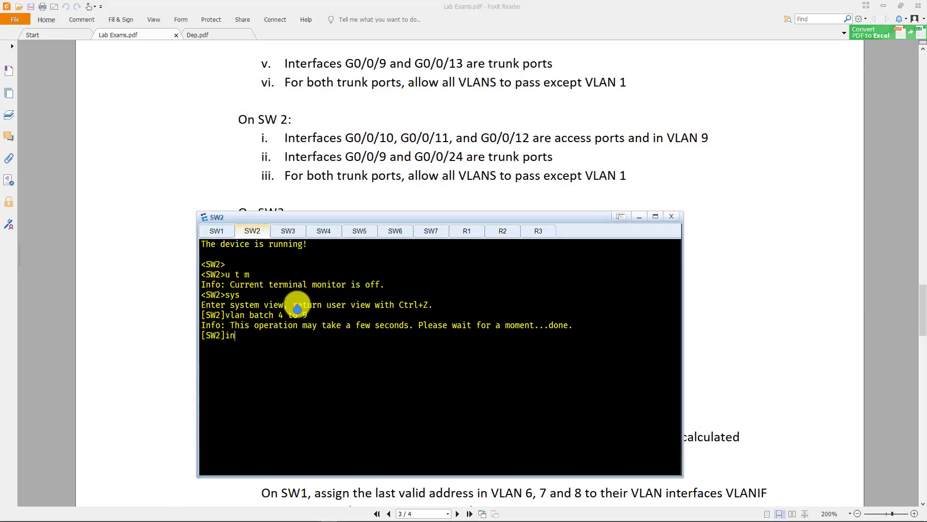
text(t g0/0/10)
key(Return)
text(port link-type access)
key(Return)
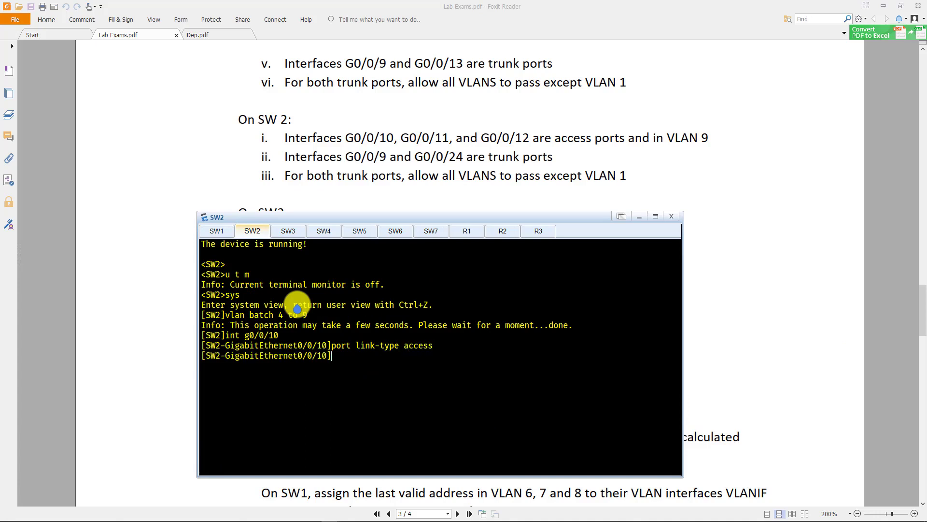
text(port default vlan 9)
key(Return)
text(q)
key(Return)
Step: Configure interface G0/0/11 on SW2 as an access port with default VLAN 9 and return to system view
text(int g0)
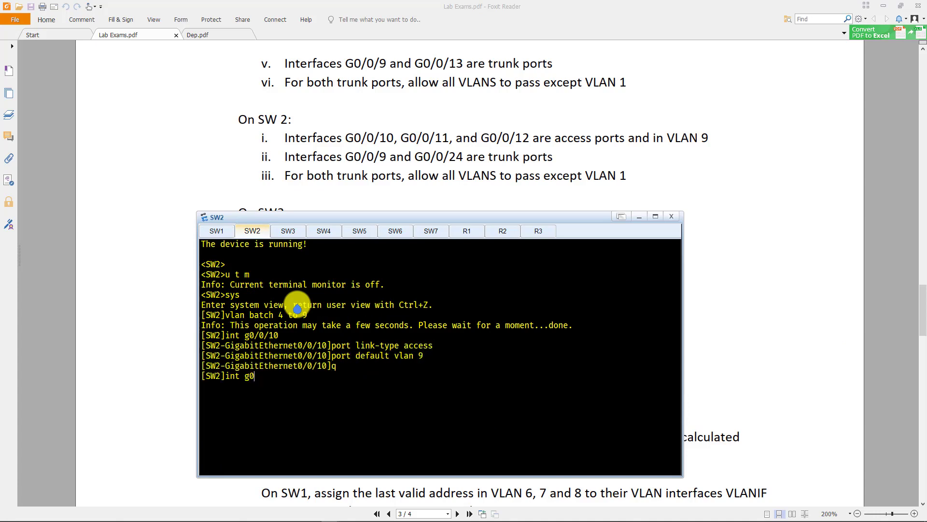
text(/0/11)
key(Return)
text(port link-t acc)
key(Return)
text(port defa vl)
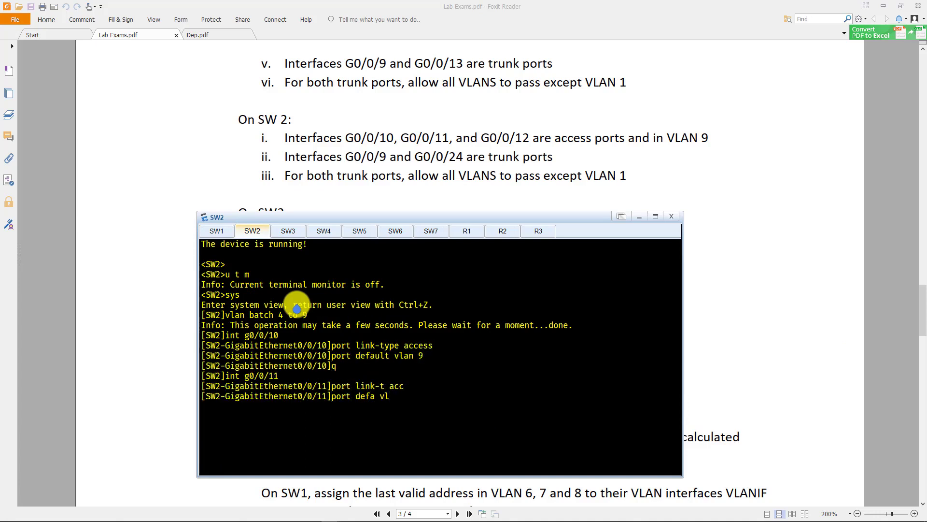
text( 9)
key(Return)
text(q)
key(Return)
Step: Configure interface G0/0/12 on SW2 as an access port with default VLAN 9 and return to system view
text(int g0/0/12)
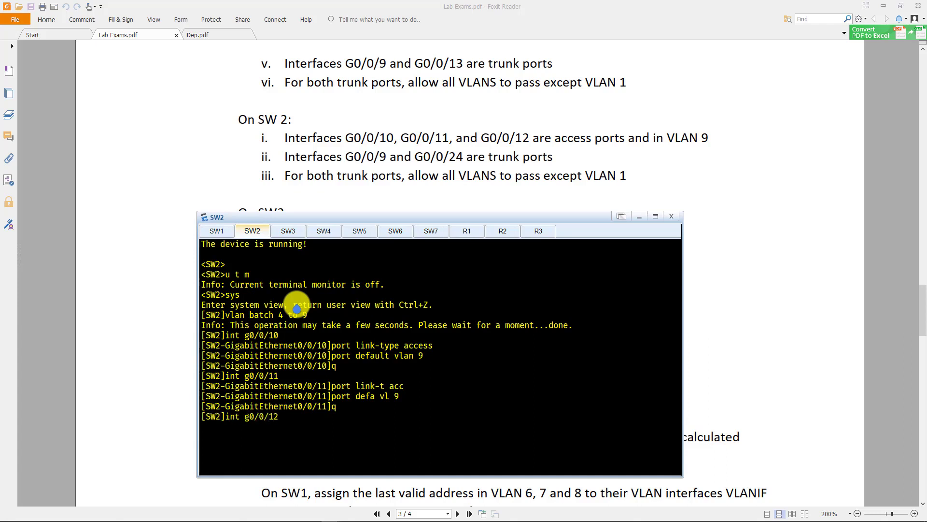
key(Return)
text(port iink-t ac)
key(Return)
text(port def vl)
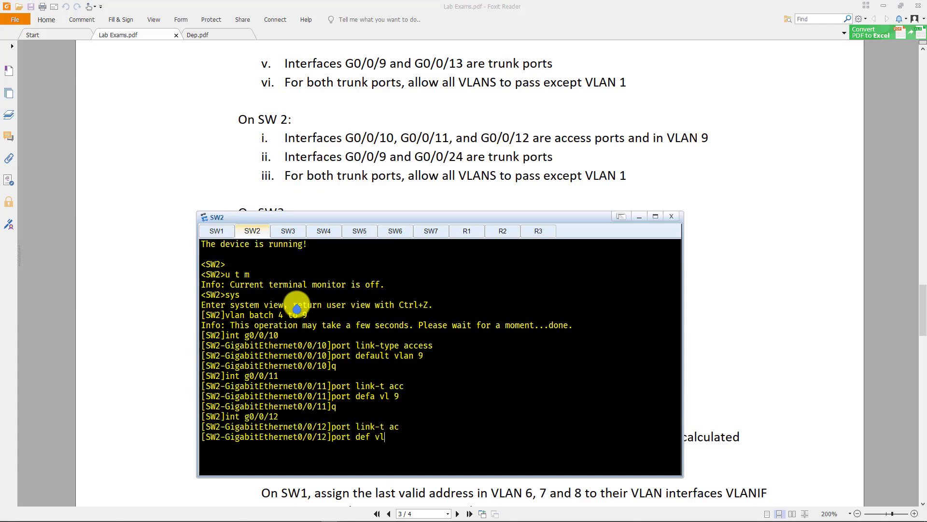
text( 9)
key(Return)
text(q)
key(Return)
Step: Configure interface G0/0/9 on SW2 as a trunk port allowing VLANs 4 to 9 and return to system view
text(int g0/0/9)
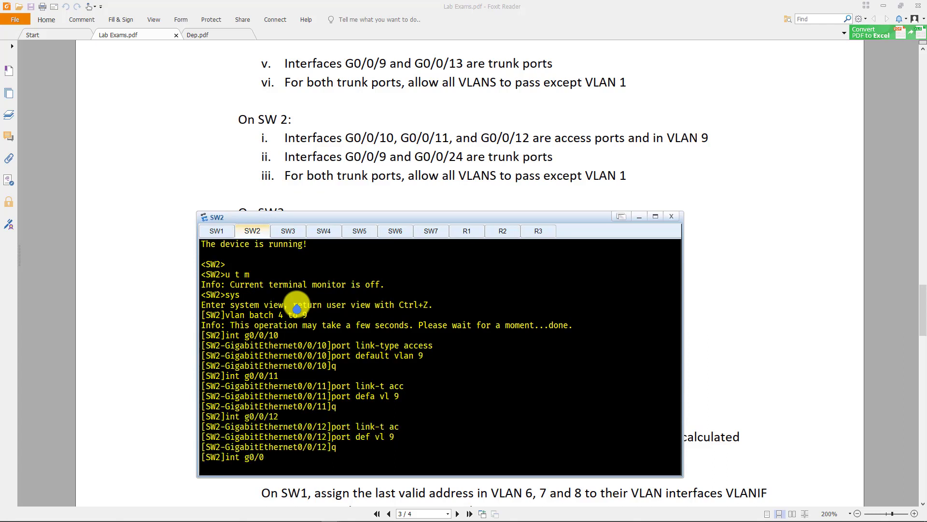
key(Return)
text(port link-t tr)
key(Return)
text(port tr all vlan 4 to 9)
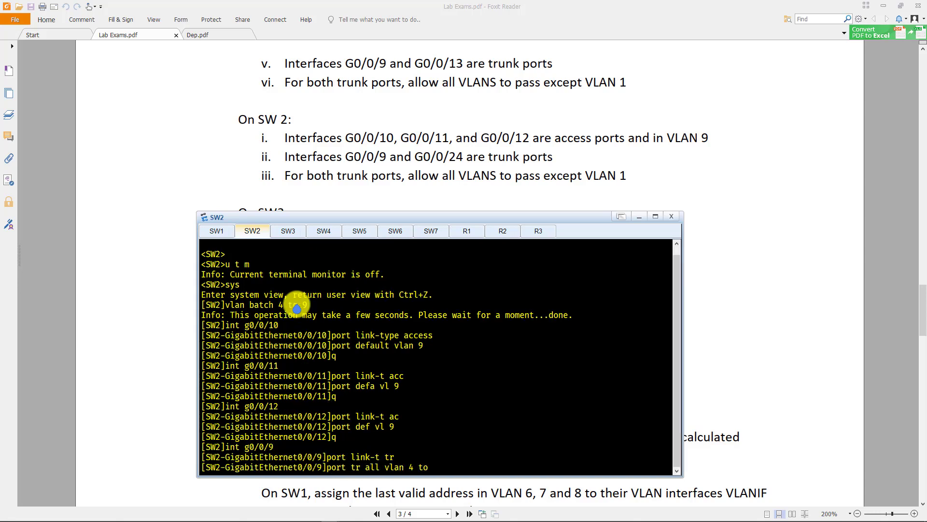
key(Return)
text(q)
key(Return)
Step: Configure interface G0/0/24 on SW2 as a trunk port allowing VLANs 4 to 9 and return to system view
text(int g0/0/24)
key(Return)
text(port link-t tr)
key(Return)
text(port tr all vlan 4 to)
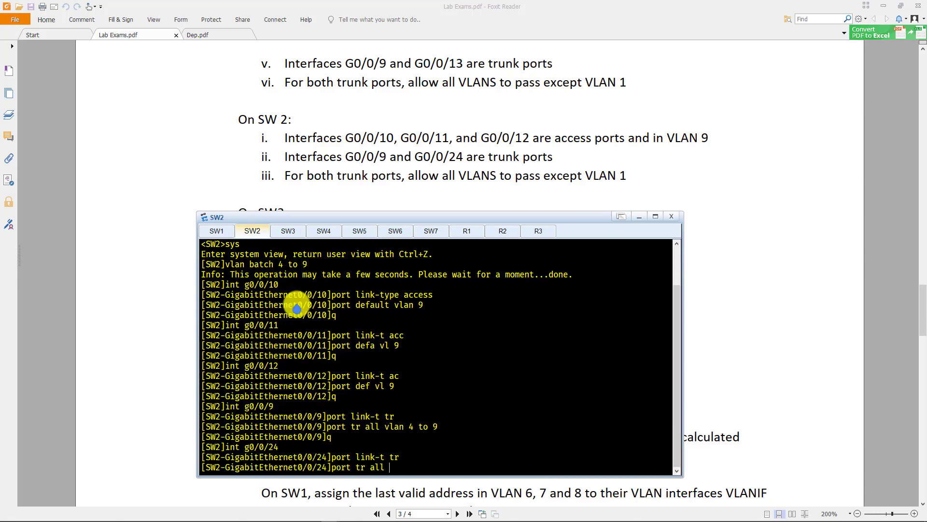
text( 9)
key(Return)
text(q)
key(Return)
Step: Bring up the SW3 requirements in the lab exam PDF and configure G0/0/15 on SW3 as an access port with default VLAN 6
click(375, 176)
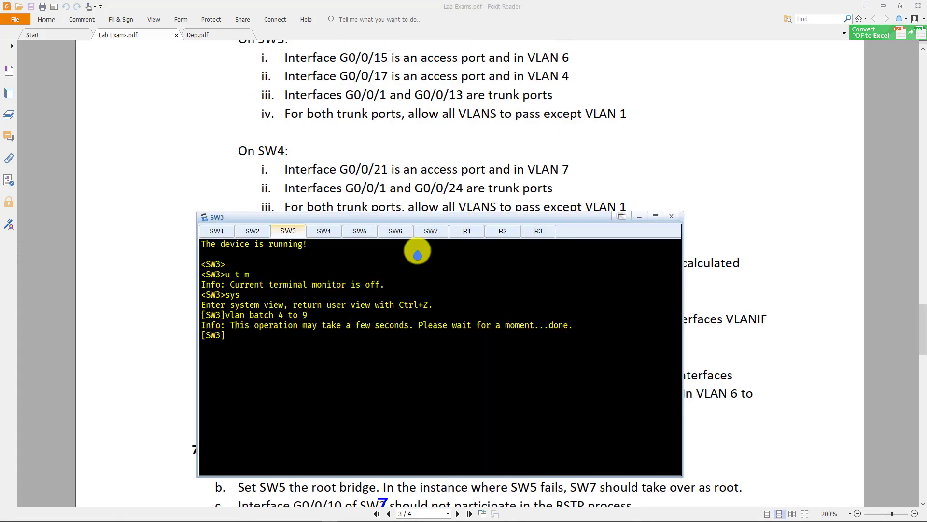
text(int g0/0/15)
key(Return)
text(port link-t acc)
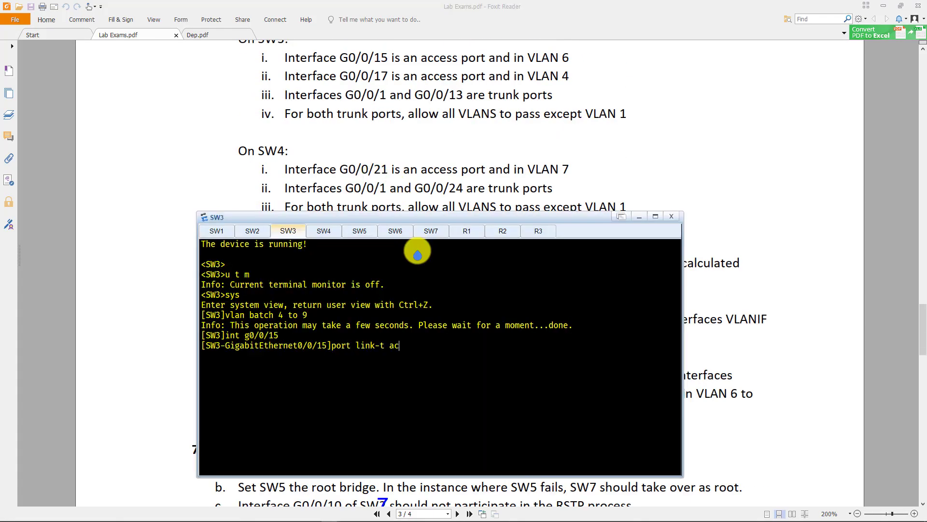
key(Return)
text(port defa vl 6)
key(Return)
text(q)
key(Return)
Step: Configure interface G0/0/17 on SW3 as an access port with default VLAN 4 and return to system view
text(int g0/0/17)
key(Return)
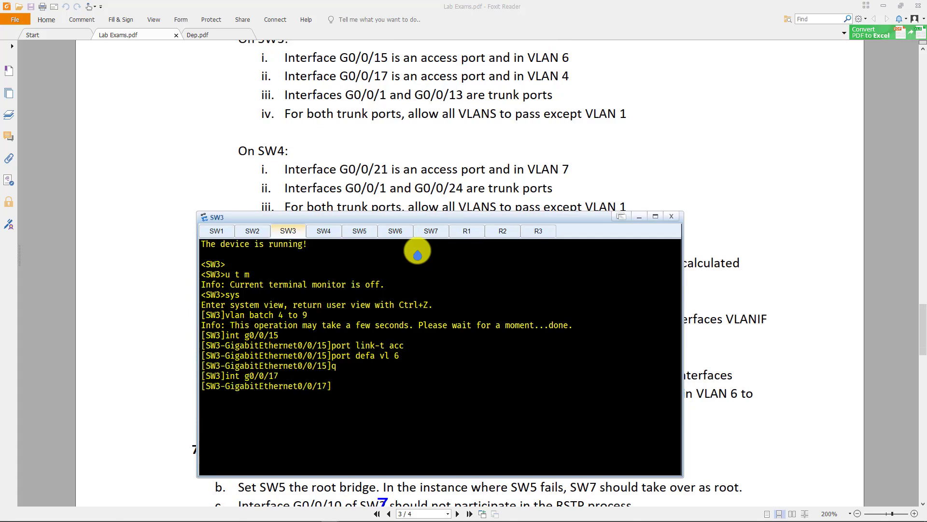
text(port link-t ac)
key(Return)
text(port def vla 4)
key(Return)
text(q [SW3]int g0/0/1)
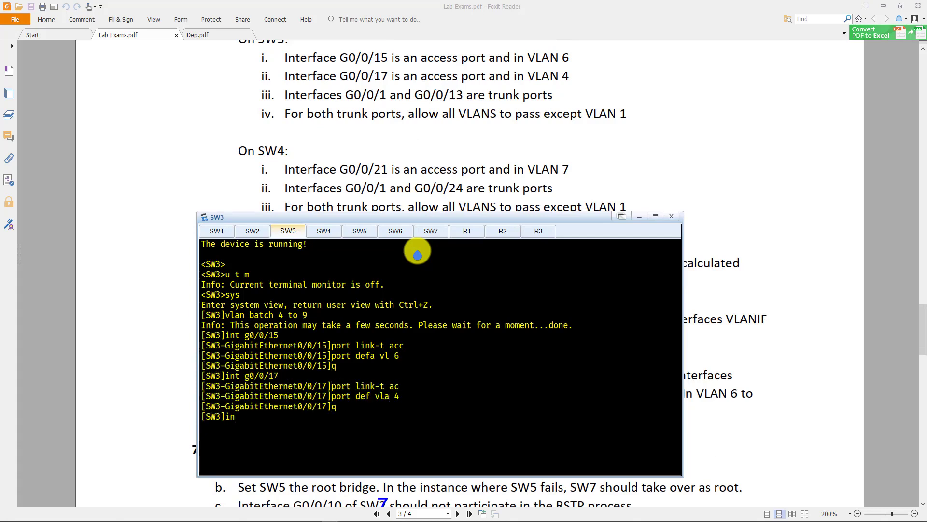
Step: Configure interface G0/0/1 on SW3 as a trunk port allowing VLANs 4 to 9 and return to system view
key(Return)
text(port link-t tr)
key(Return)
text(port tru all )
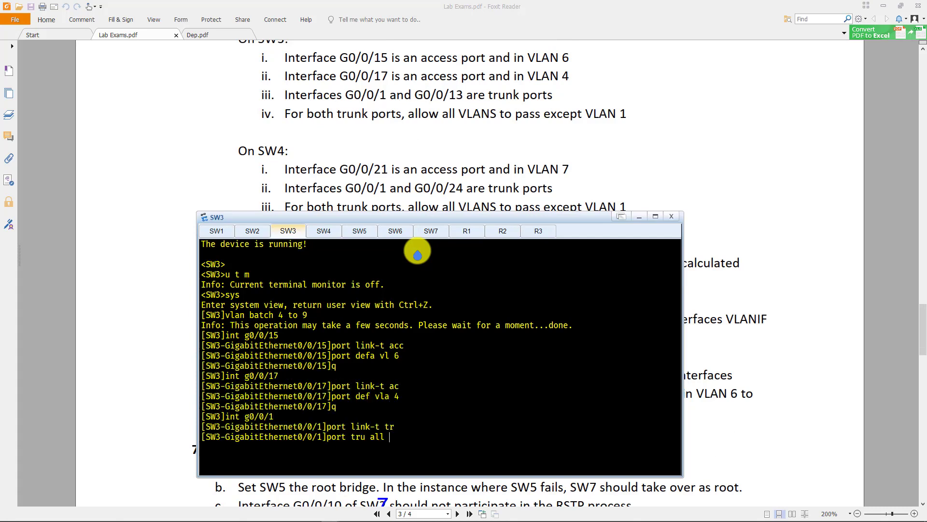
text(vla 4 to 9)
key(Return)
text(q)
key(Return)
Step: Configure interface G0/0/13 on SW3 as a trunk port allowing VLANs 4 to 9 and return to system view
text(int g0/0/13)
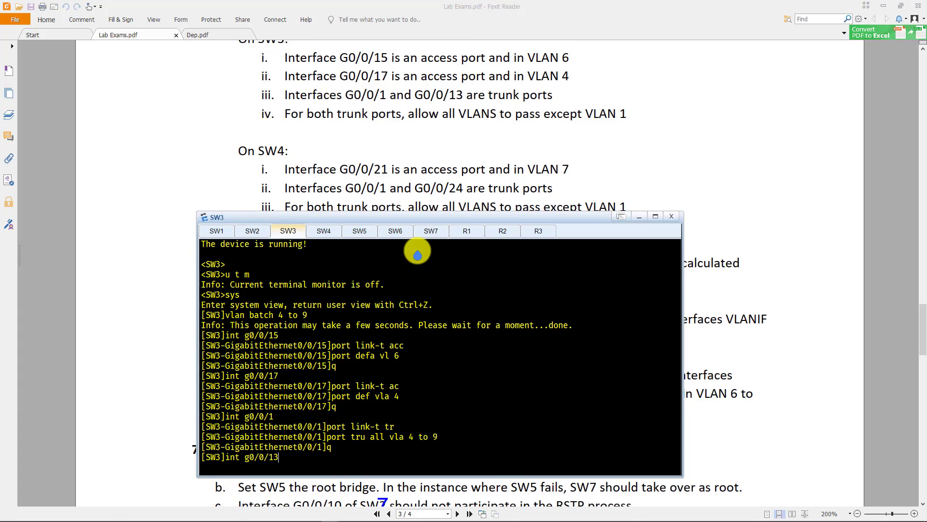
key(Return)
text(port link-t tr)
key(Return)
text(port tru all vlan 4 to 9)
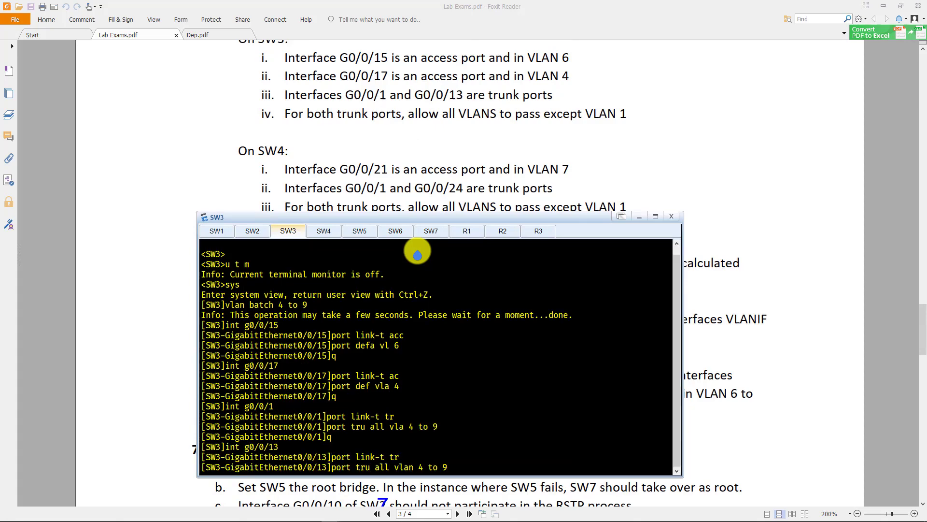
key(Return)
Step: In the SW4 console, configure interface G0/0/21 as an access port with default VLAN 7 and return to system view
scroll(689, 189, down, 3)
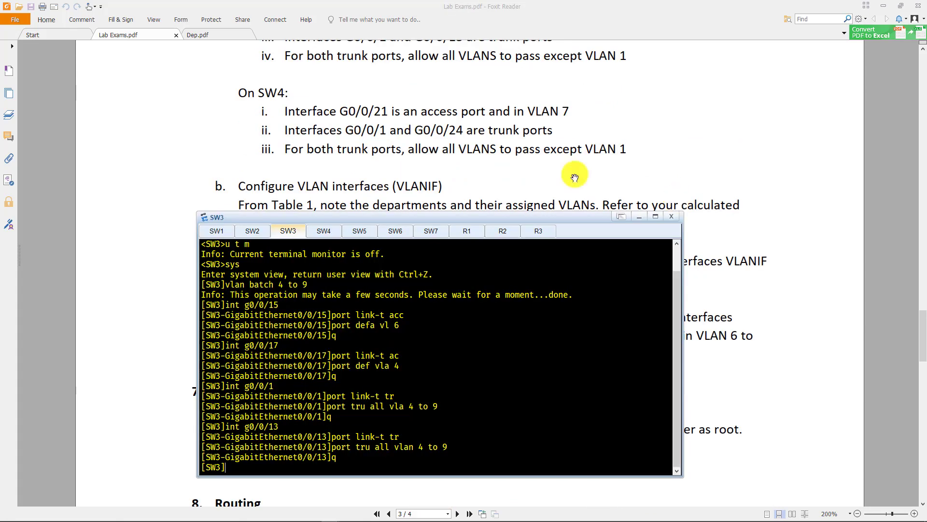
click(324, 231)
text(int g0/0/21)
key(Return)
text(port link-t ac)
key(Return)
text(port def vl 7)
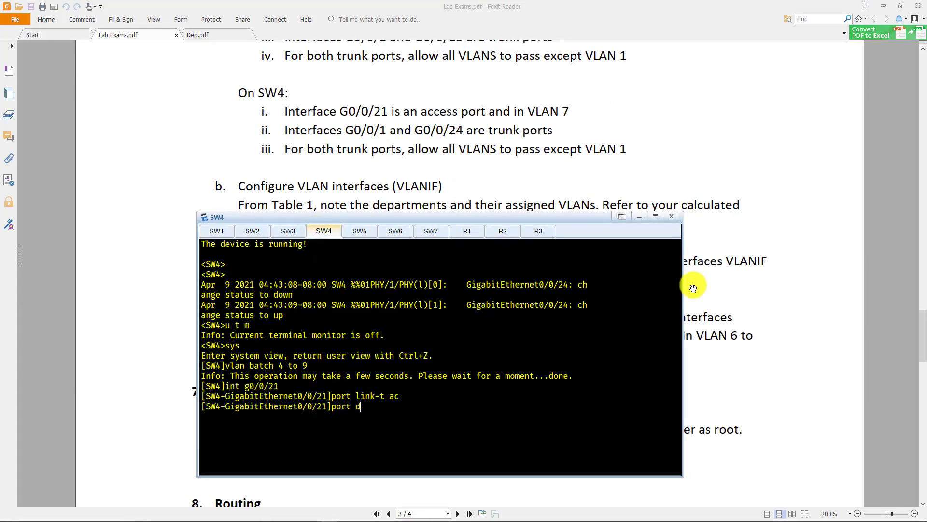
key(Return)
text(q)
key(Return)
Step: Configure interface G0/0/1 on SW4 as a trunk port allowing VLANs 4 to 9 and return to system view
text(int g0/0/1)
key(Return)
text(port link-t tr)
key(Return)
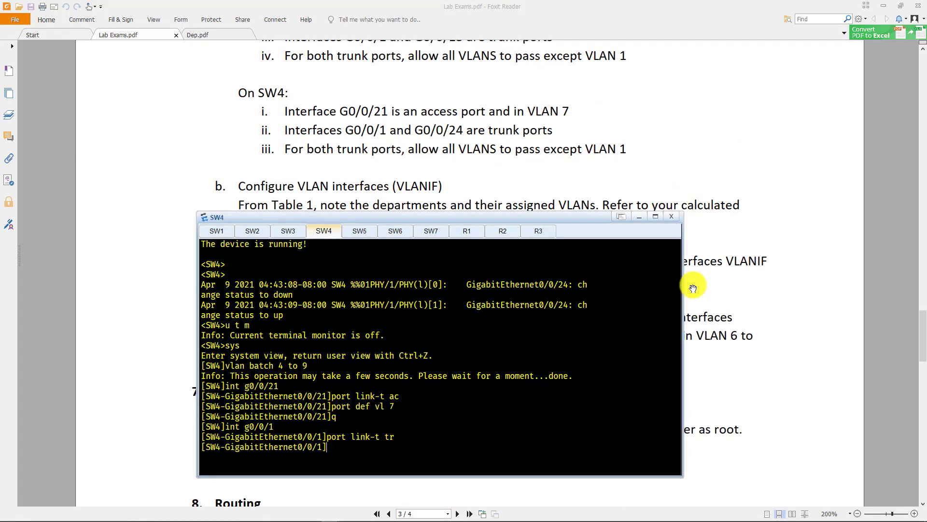
text(port tr all vl 4 to 9)
key(Return)
text(q)
key(Return)
text(port)
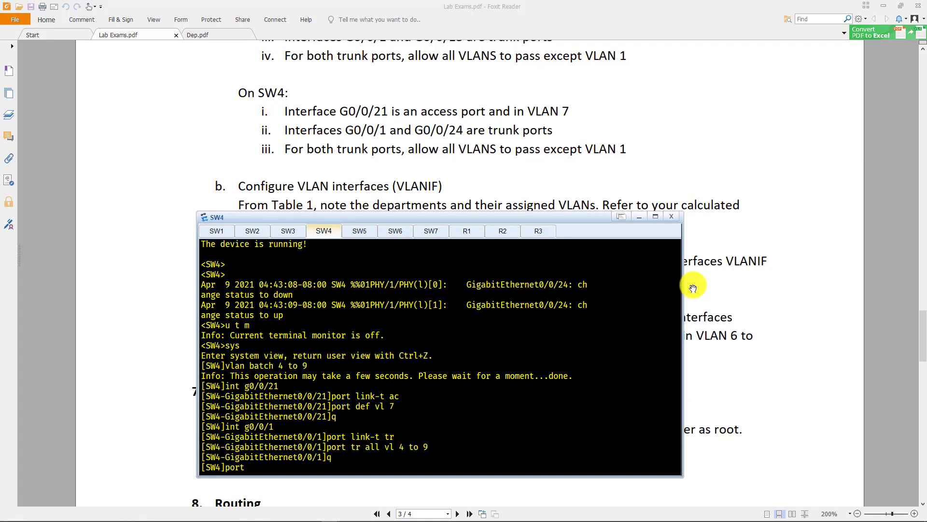
key(BackSpace)
key(BackSpace)
key(BackSpace)
key(BackSpace)
text(i)
key(Return)
key(Return)
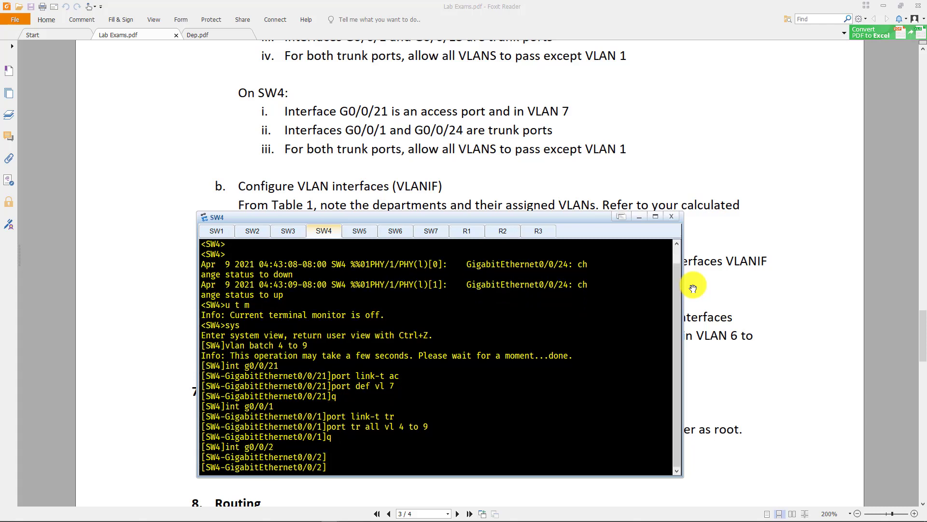
key(Up)
key(Down)
text(q)
key(Return)
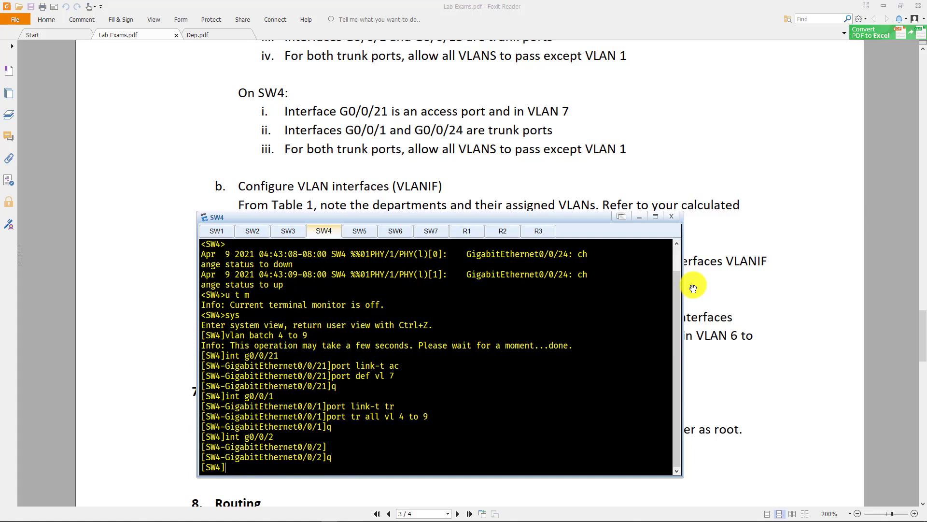
Step: Configure interface G0/0/24 on SW4 as a trunk port allowing VLANs 4 to 9
key(Up)
key(Up)
text(4)
key(Return)
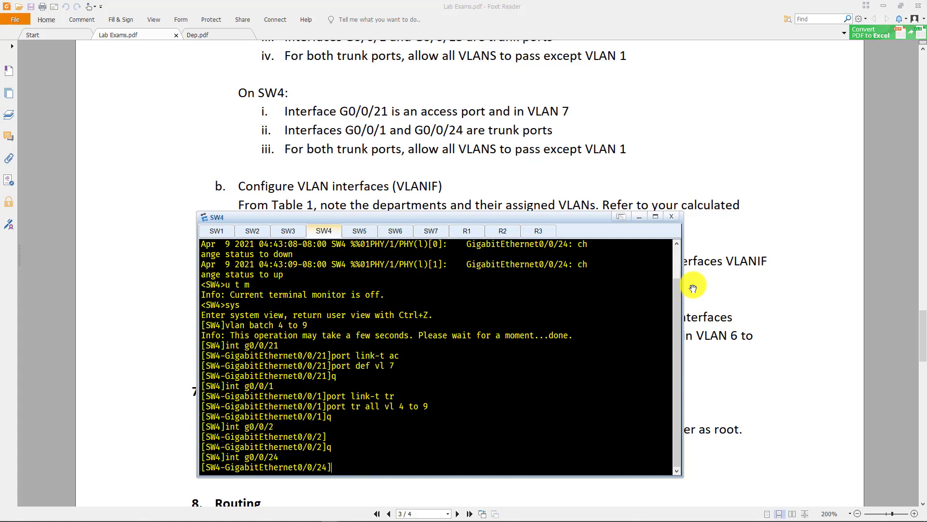
text(port)
text( lin)
key(BackSpace)
text(ink-t tr)
key(Return)
text(port tru)
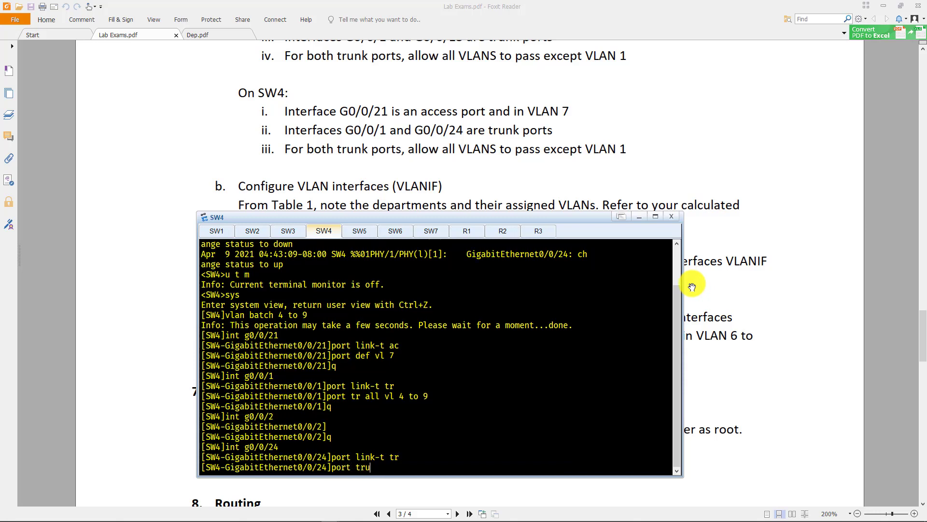
text( all vla 4 to 9)
key(Return)
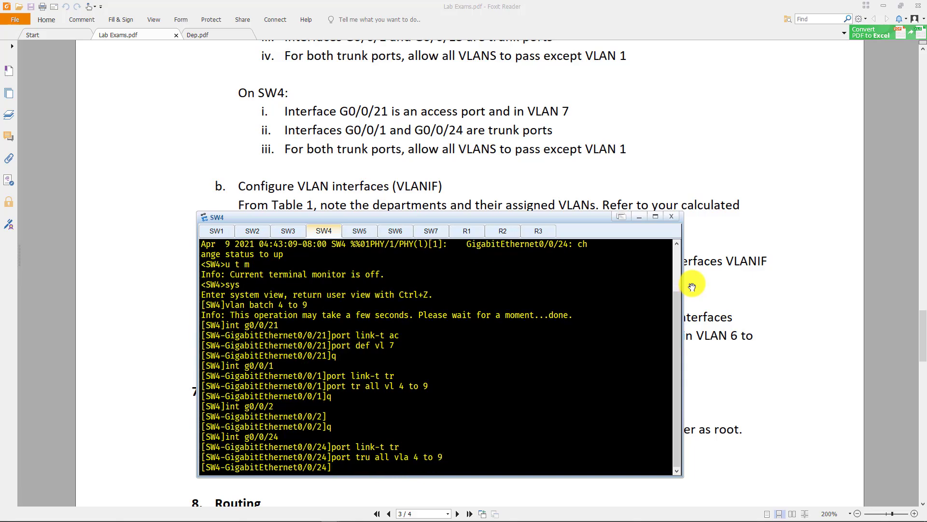
Step: Review the switch port requirements in the lab exam PDF and display the VLAN table in the SW1 console
click(692, 287)
scroll(660, 287, up, 3)
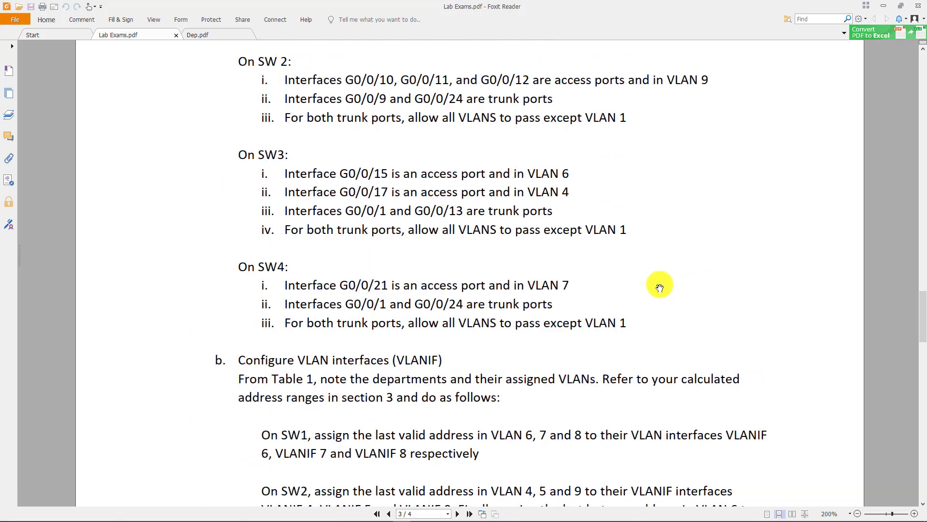
scroll(660, 288, up, 5)
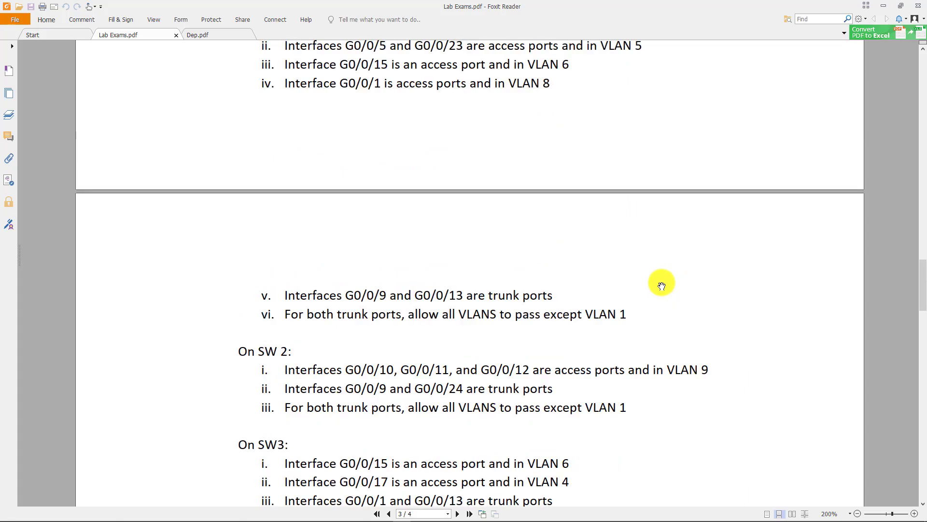
key(alt+Tab)
click(222, 236)
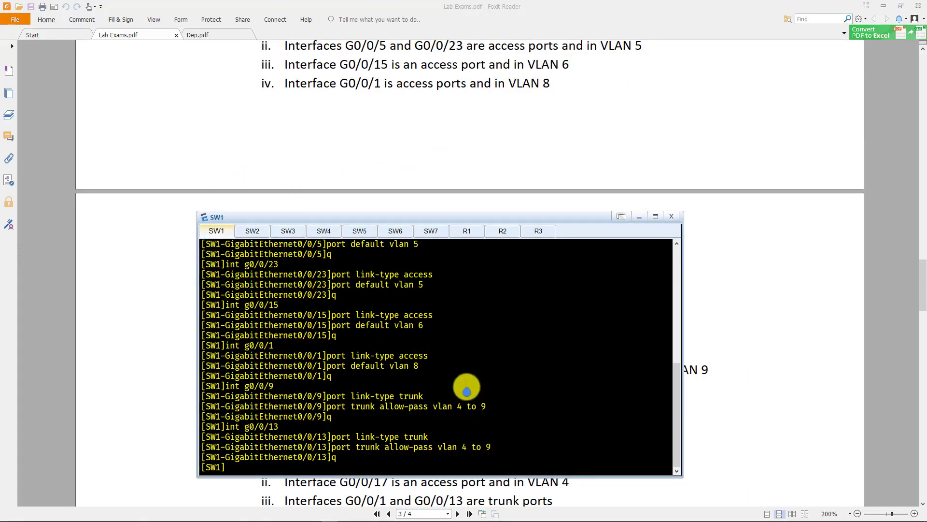
text(dis vlan)
key(Return)
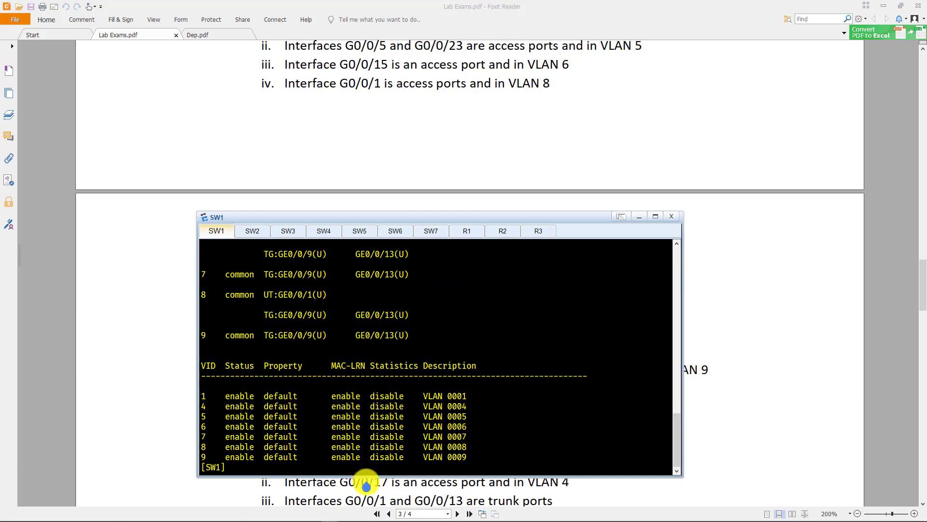
Step: Make the console window taller and compare SW1's VLAN table with the SW1 port requirements in the lab exam PDF
drag(363, 477, 360, 494)
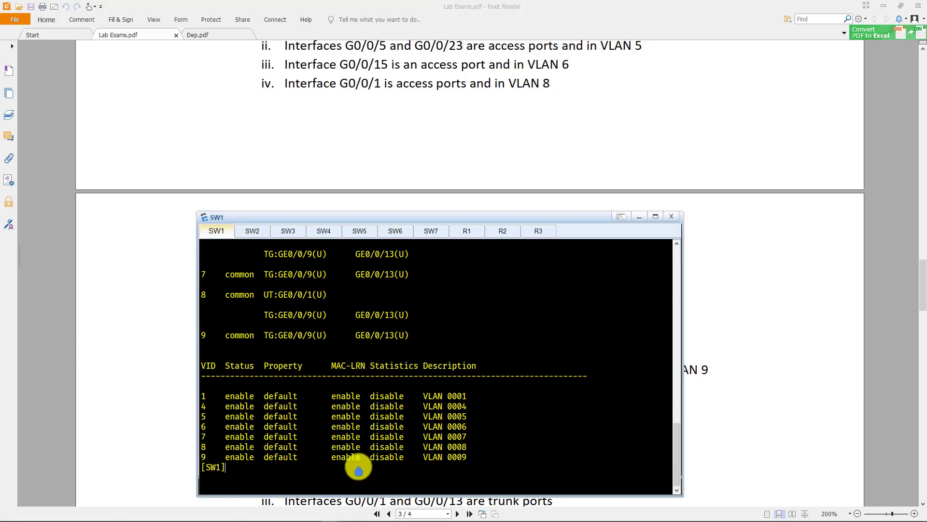
scroll(290, 288, up, 3)
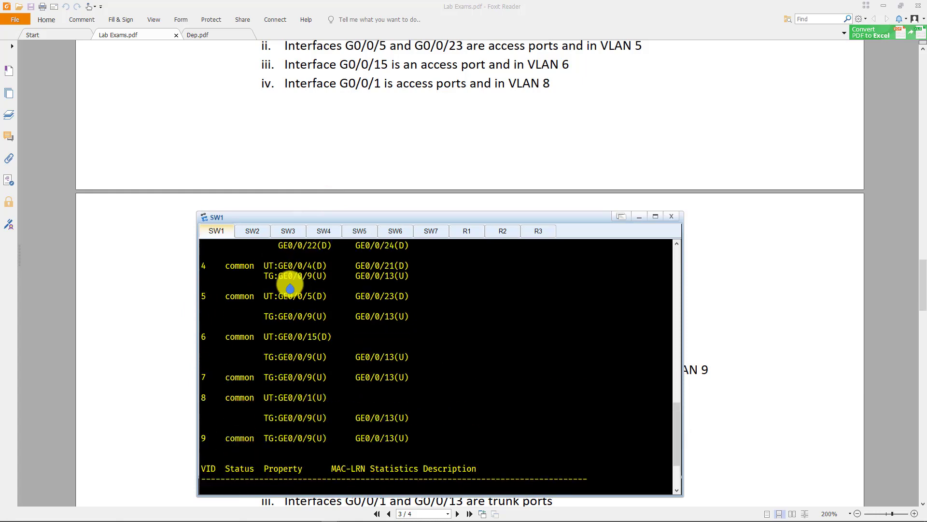
scroll(290, 288, up, 3)
click(777, 245)
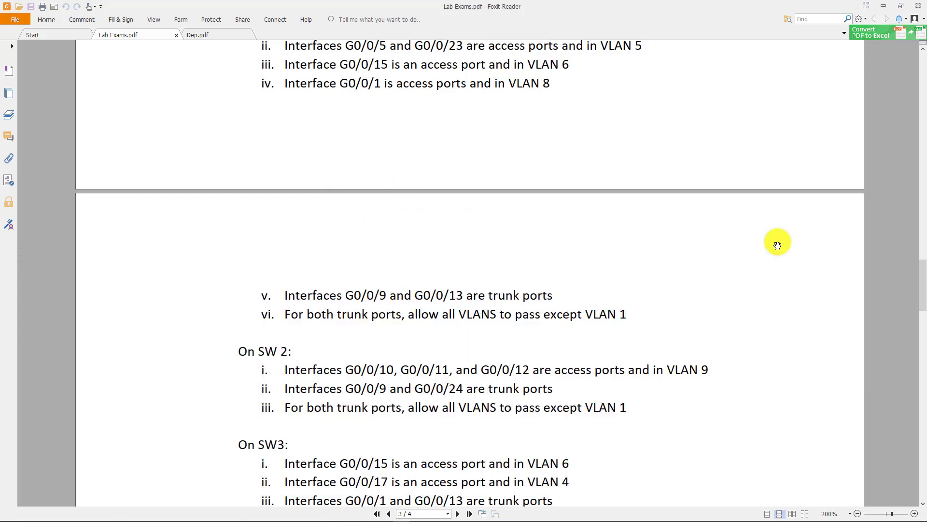
scroll(777, 245, up, 2)
key(alt+Tab)
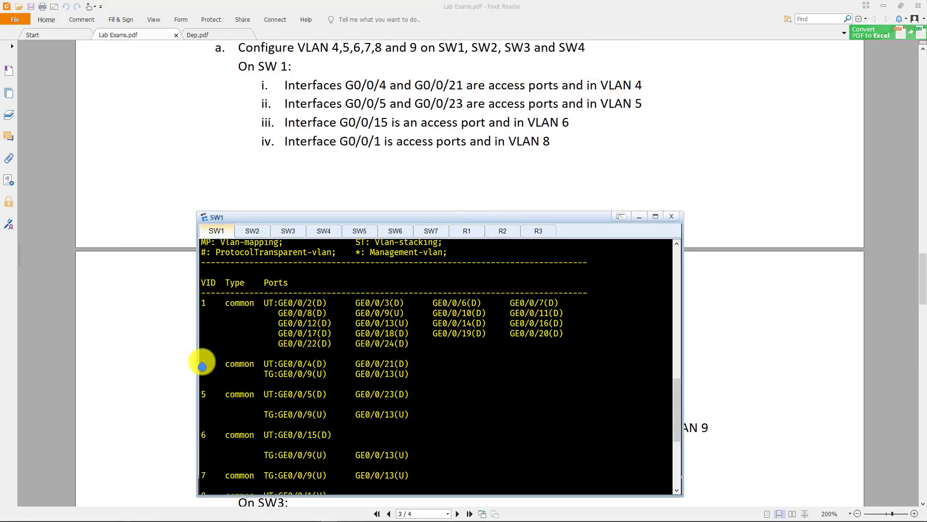
scroll(201, 362, down, 6)
scroll(295, 384, up, 8)
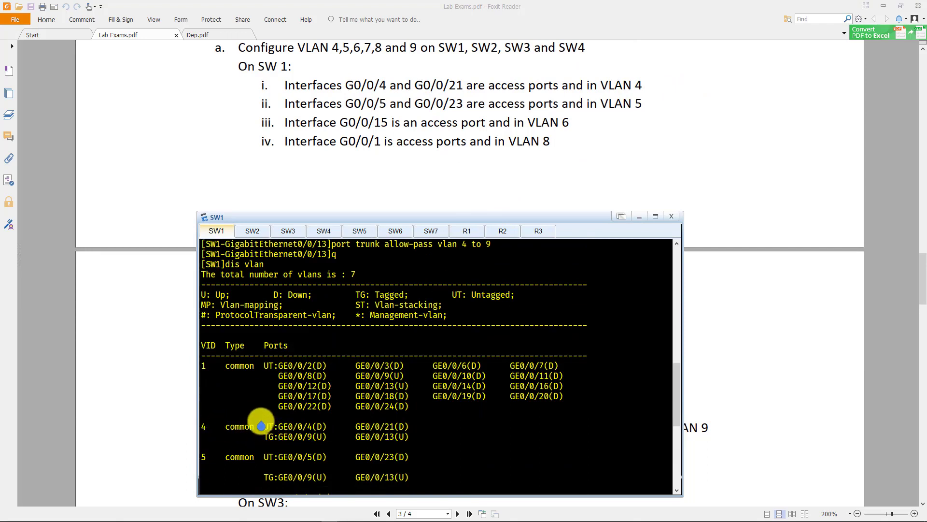
Step: Check the untagged ports of VLANs 4, 5 and 6 in SW1's VLAN table against the required access ports
drag(261, 426, 413, 426)
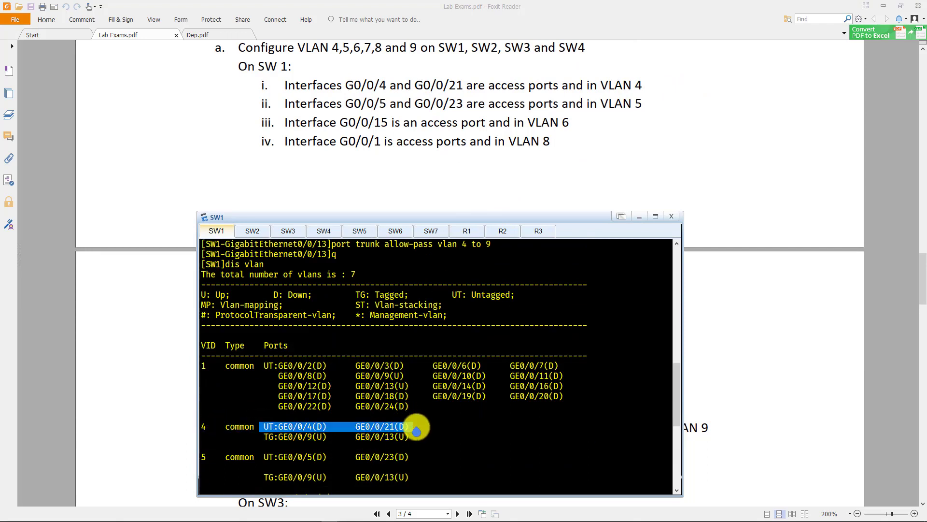
click(269, 432)
scroll(299, 381, down, 8)
scroll(288, 425, up, 6)
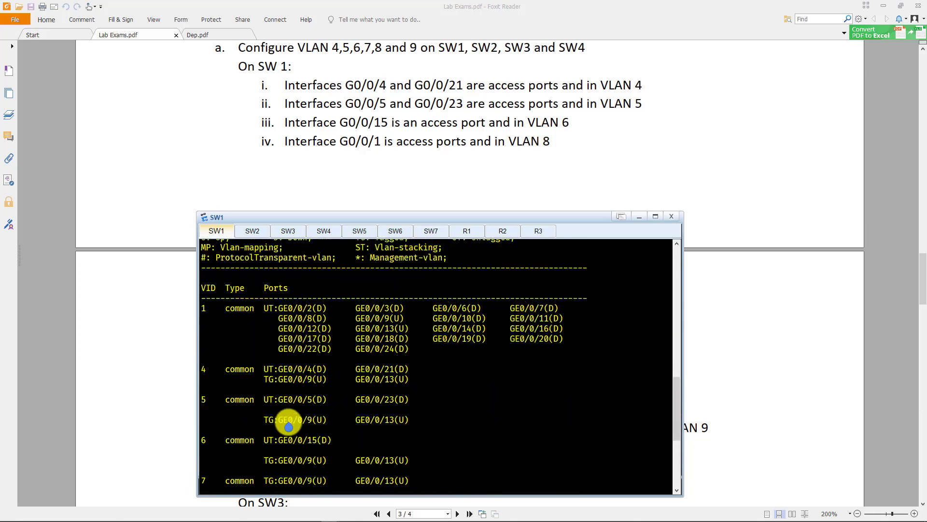
scroll(288, 425, down, 1)
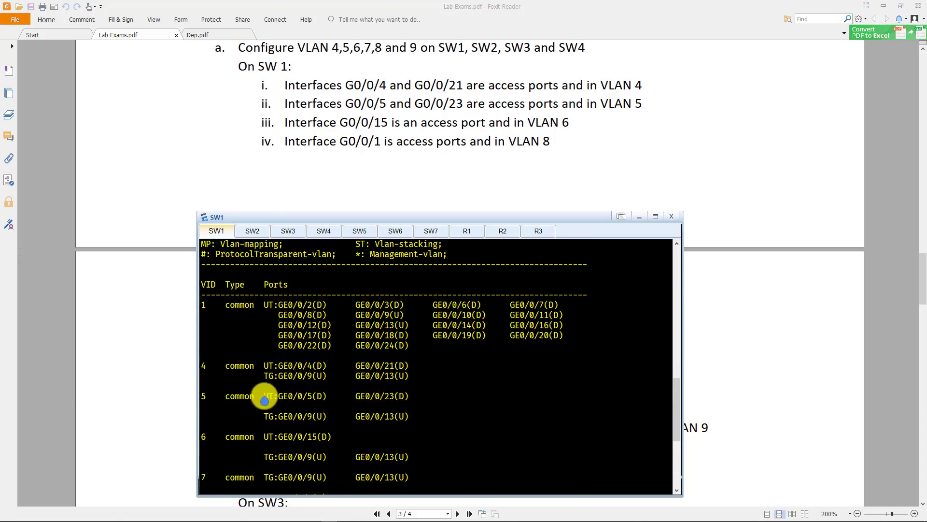
drag(264, 400, 415, 402)
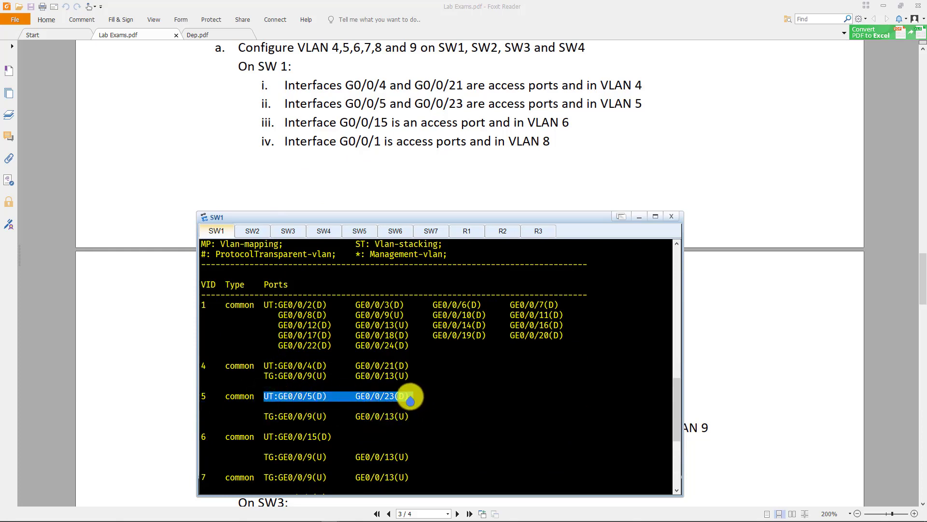
right_click(410, 400)
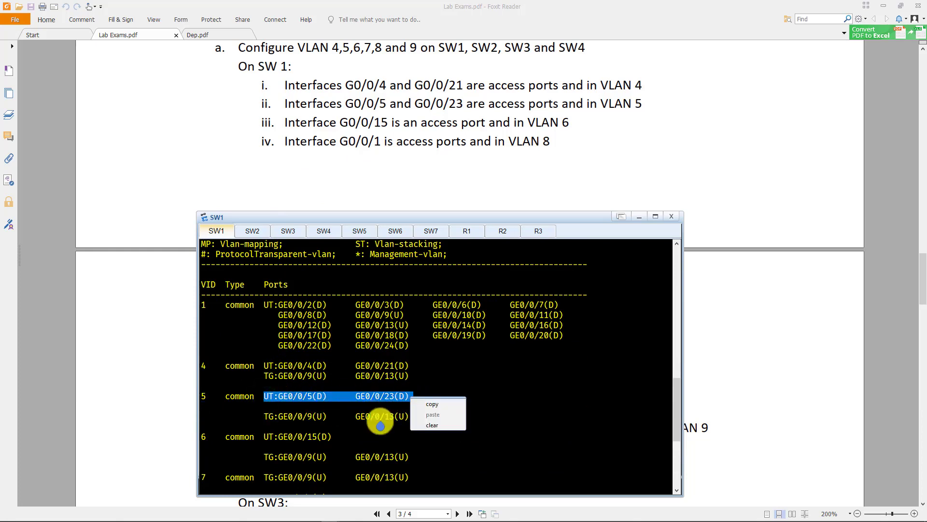
click(355, 442)
scroll(338, 340, up, 2)
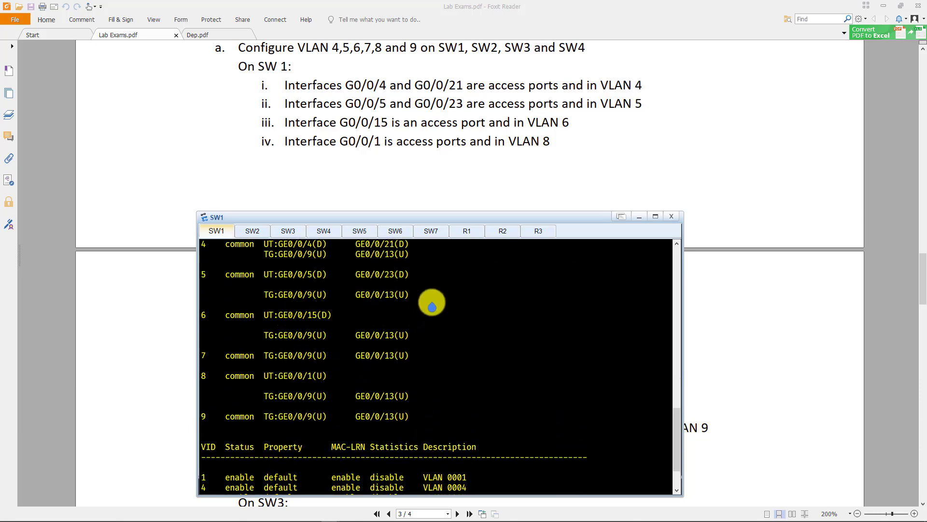
click(274, 261)
scroll(307, 259, down, 2)
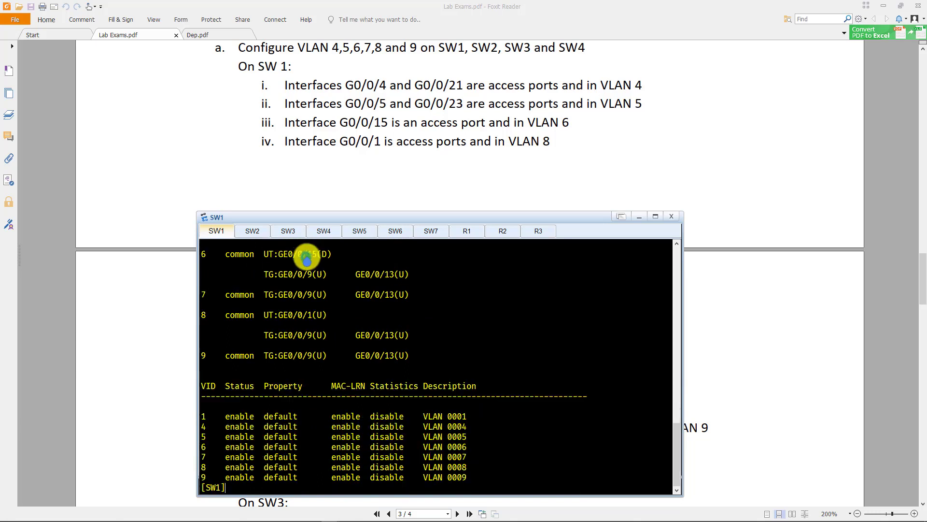
Step: Check the tagged ports in SW1's VLAN table against the G0/0/9 and G0/0/13 trunk port requirements in the lab exam PDF
scroll(305, 259, up, 4)
scroll(782, 149, down, 1)
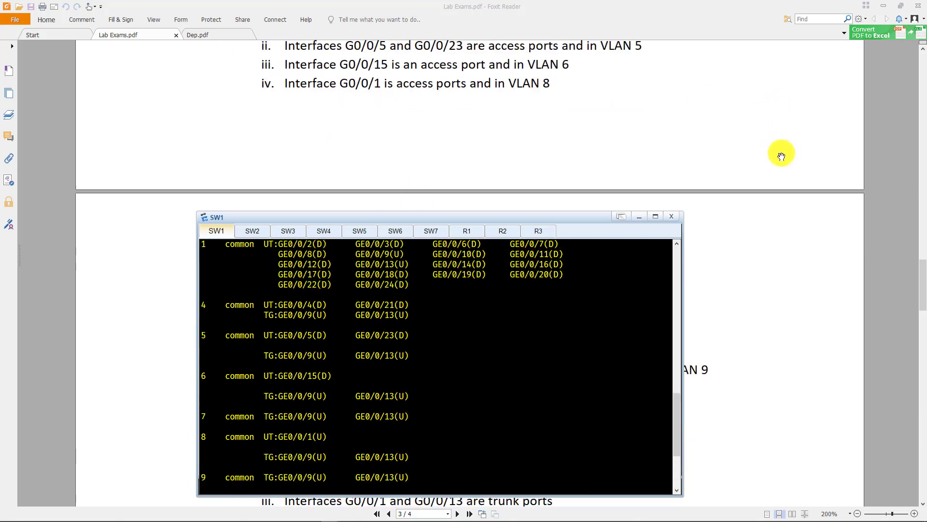
scroll(693, 174, down, 4)
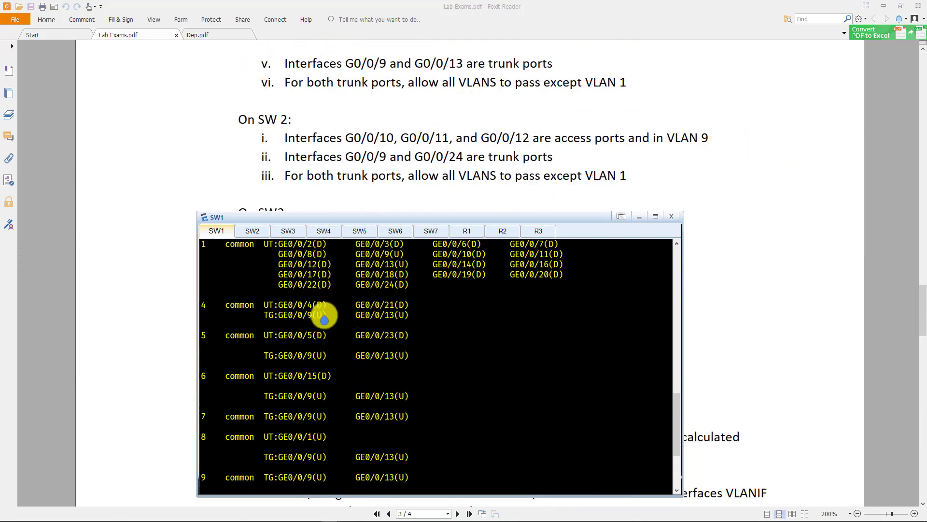
click(305, 320)
mouse_move(305, 320)
mouse_down()
mouse_move(391, 311)
mouse_move(288, 351)
mouse_move(208, 322)
mouse_move(184, 289)
mouse_up()
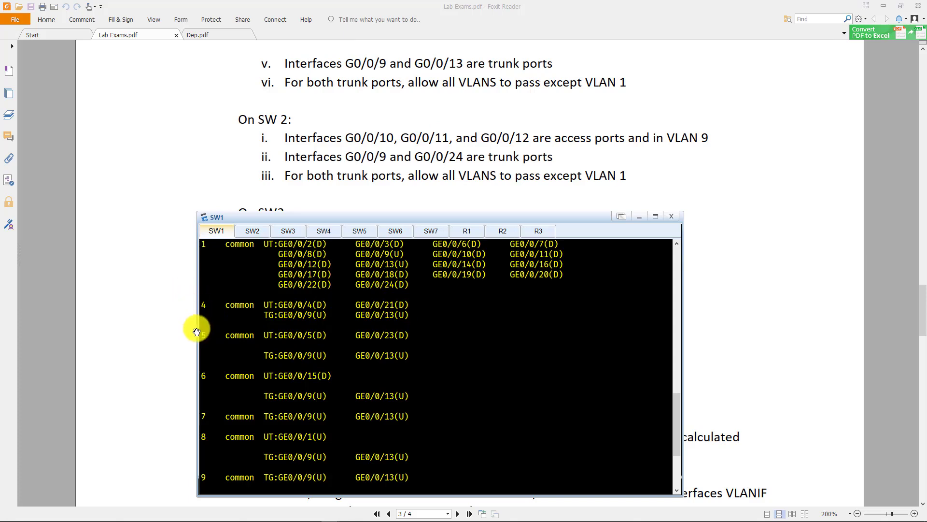
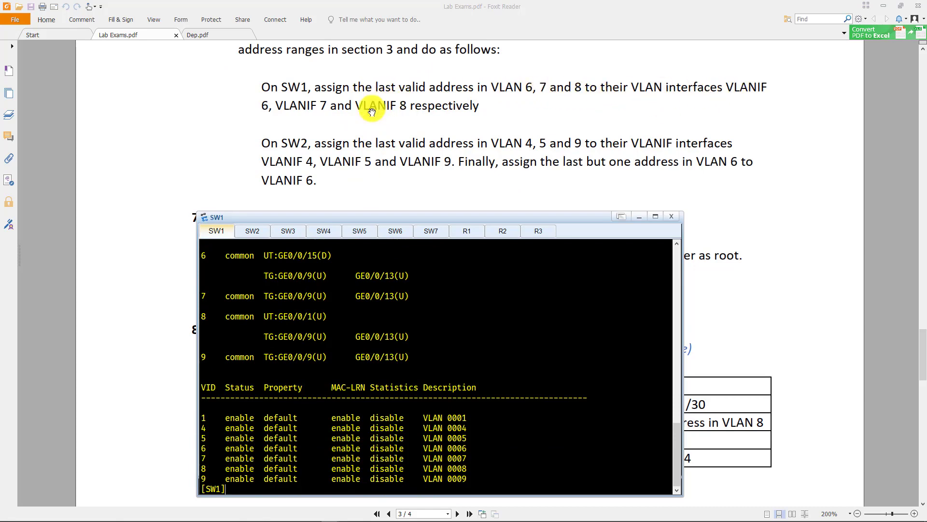
Step: Look up the VLAN 6 address range in Dep.pdf and assign 10.10.10.254 with mask length 28 to VLANIF 6 on SW1
click(207, 36)
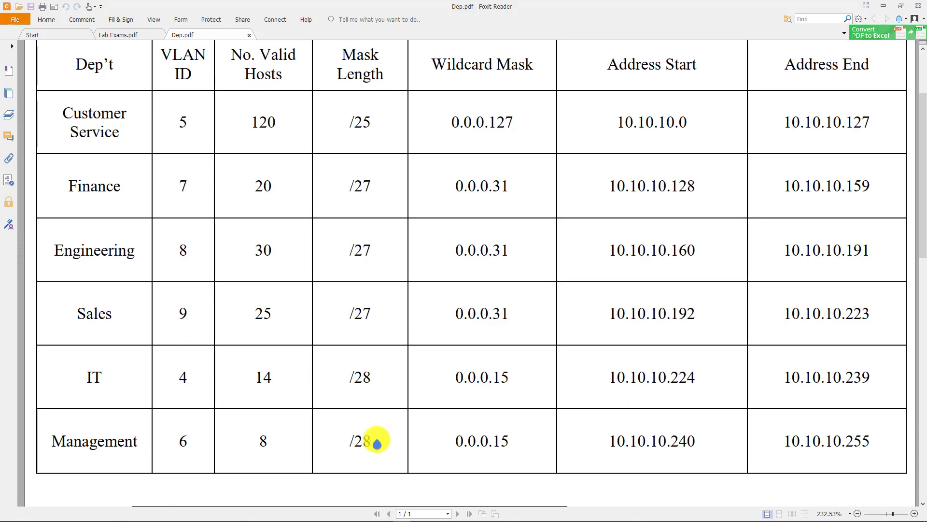
key(alt+Tab)
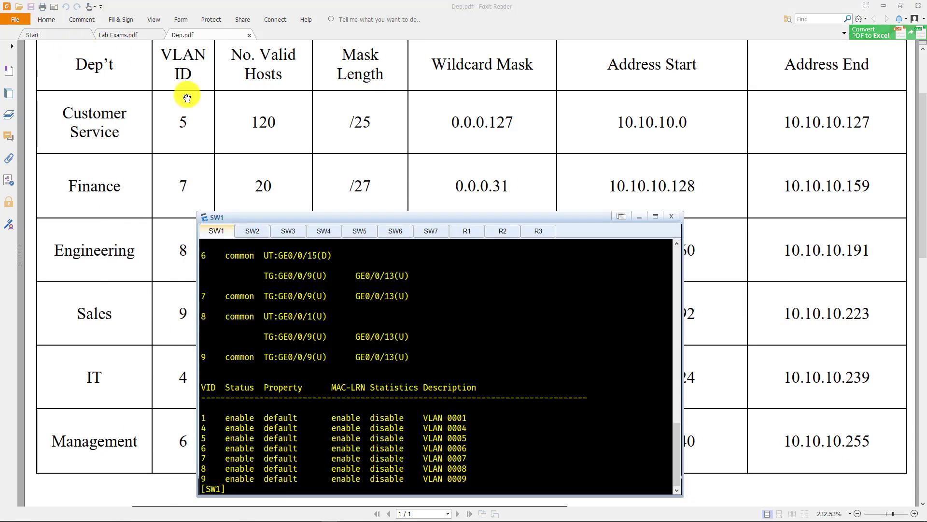
text(interface vlanif )
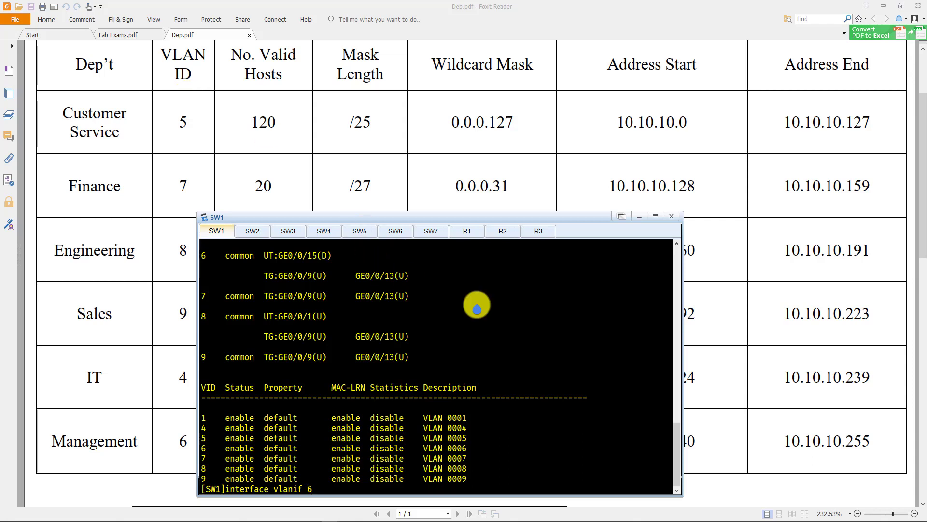
text(6)
key(Return)
text(ip )
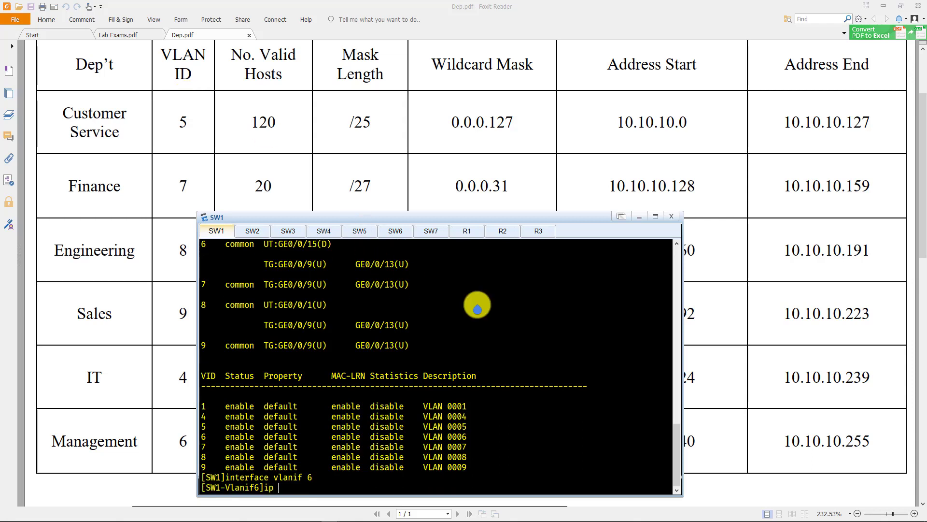
text(address 10.10.10.254 28)
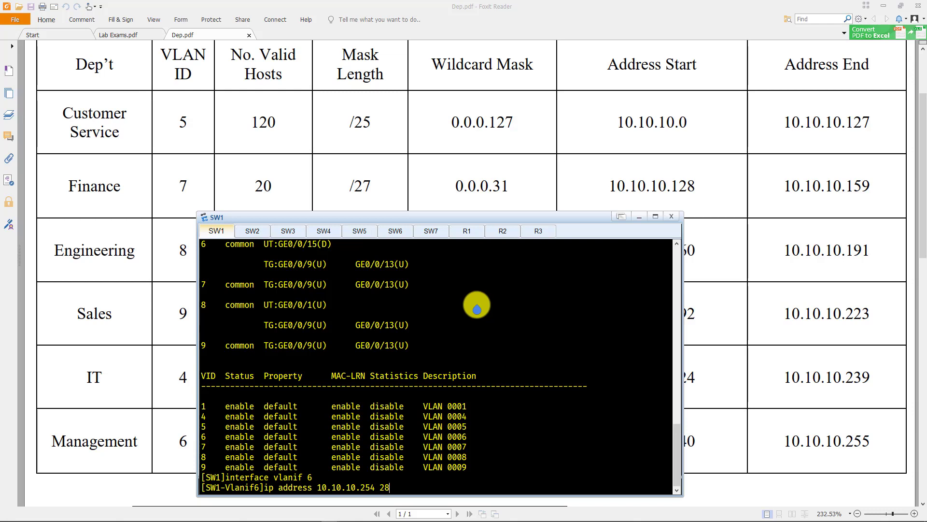
key(Return)
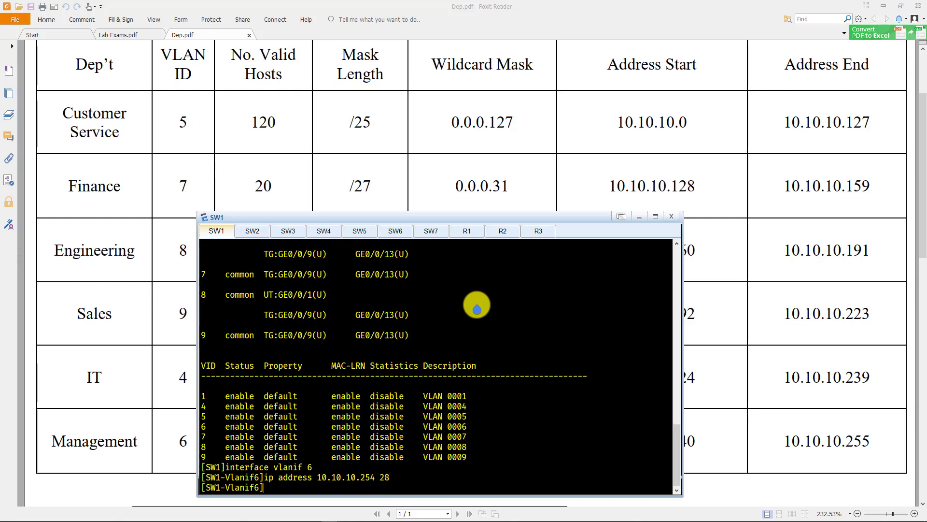
Step: Check the VLANIF requirements and VLAN 7 range in the PDFs, and assign 10.10.10.158 with mask length 27 to VLANIF 7 on SW1
click(132, 39)
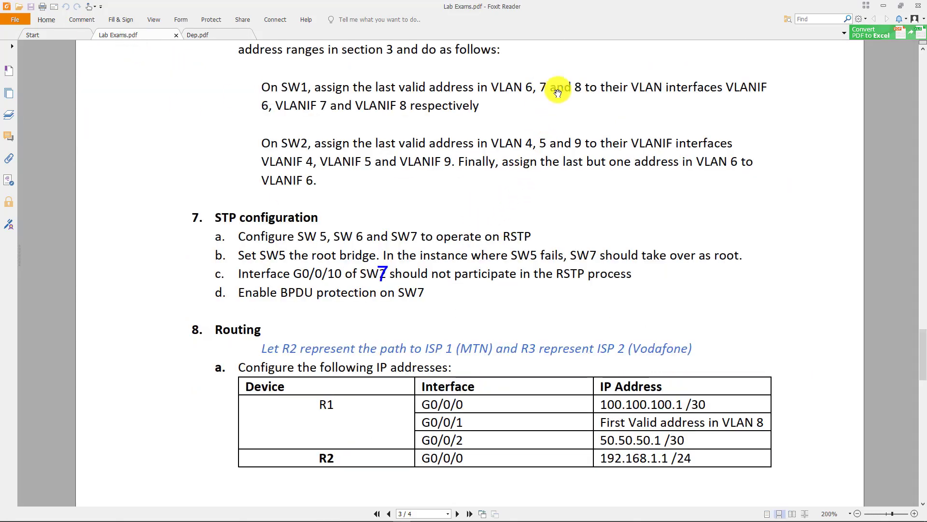
click(209, 35)
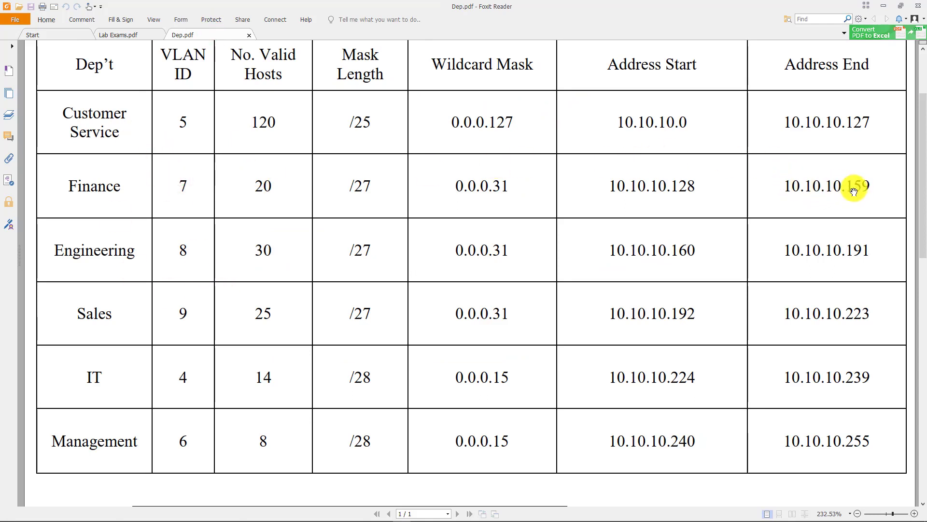
key(alt+Tab)
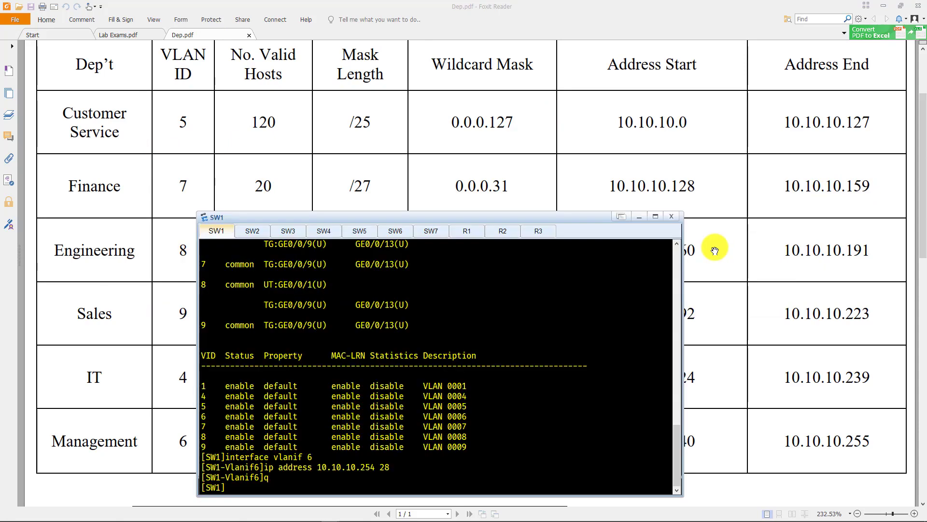
text(int)
key(BackSpace)
text(erface vlan if 7)
key(Return)
text(ip)
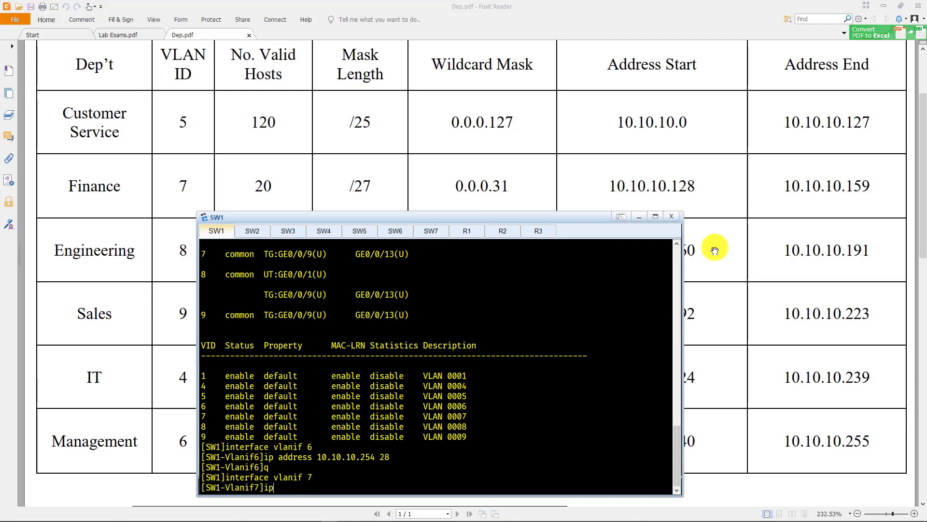
text( address 10.10.10.128)
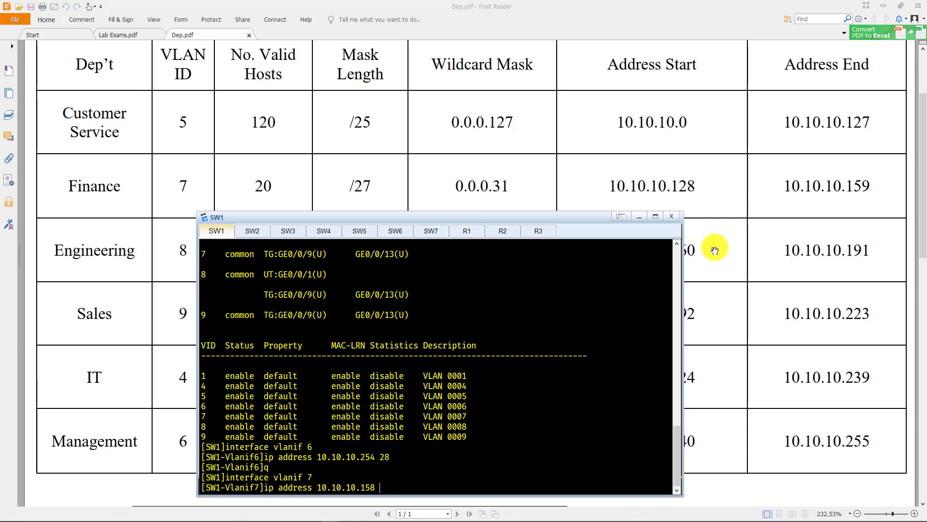
text(27)
key(Return)
text(q)
key(Return)
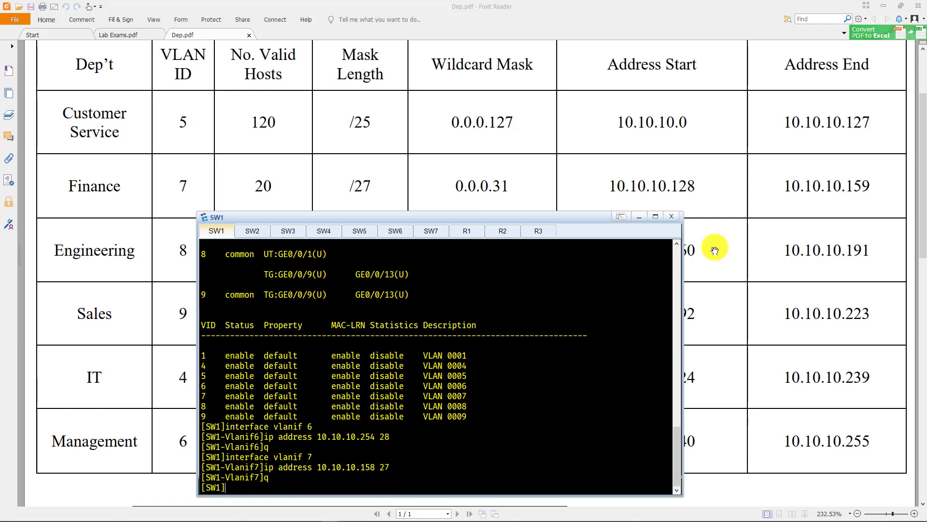
Step: Assign 10.10.10.190 with mask length 27 to VLANIF 8 on SW1, checking the VLAN 8 row in Dep.pdf
text(interface vlanif 8)
key(Return)
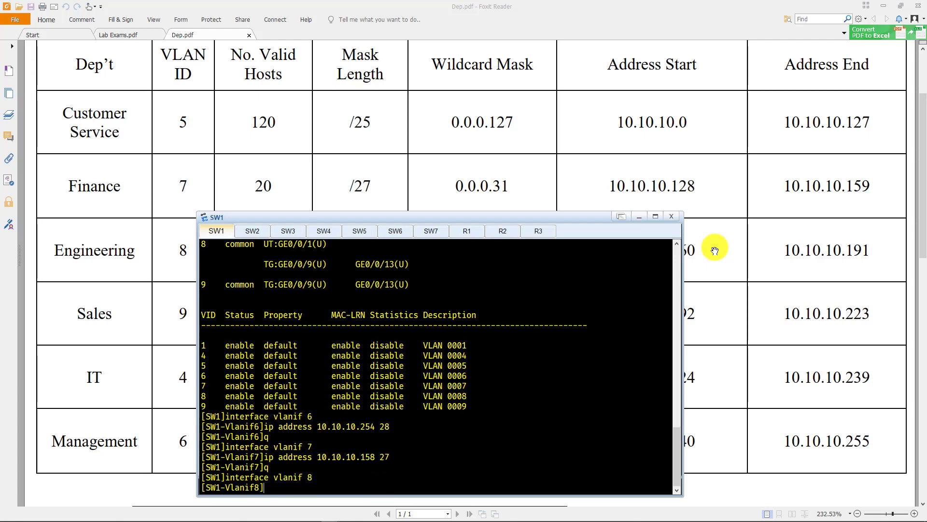
click(715, 250)
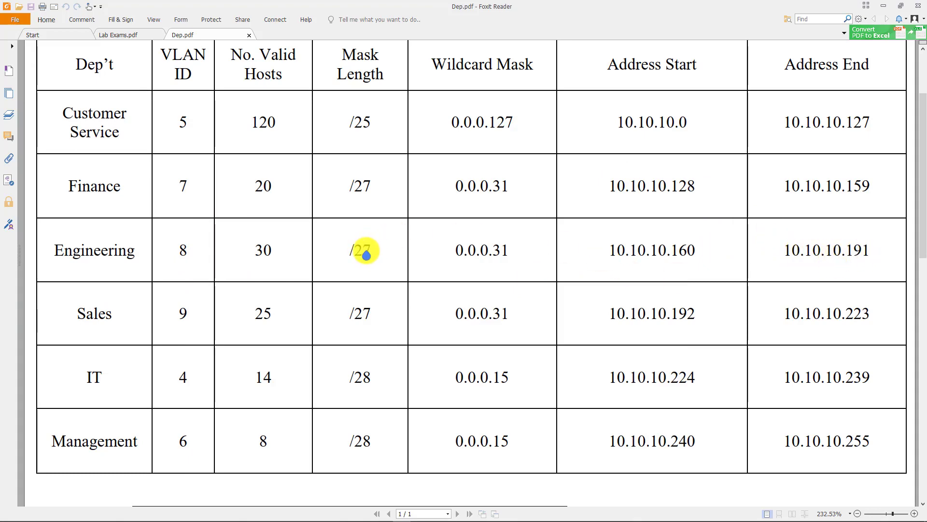
key(alt+Tab)
text(a)
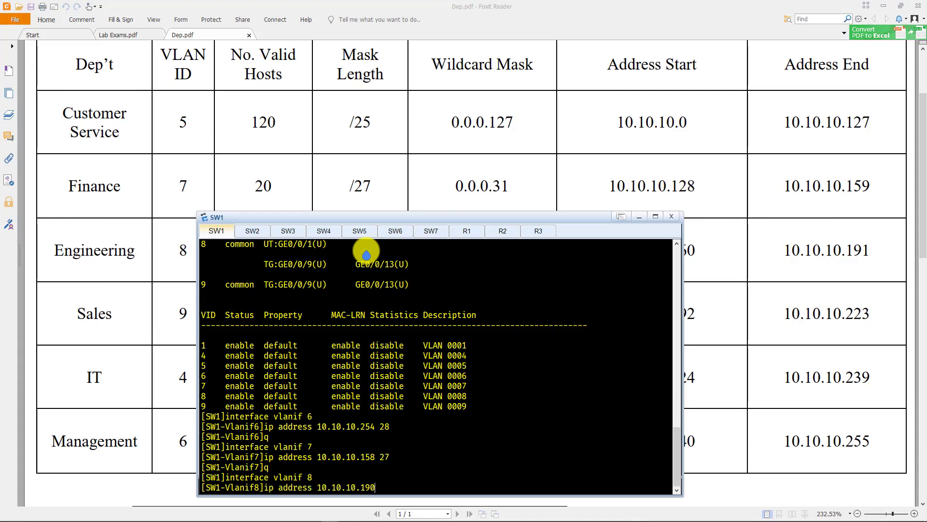
text( 27)
key(Return)
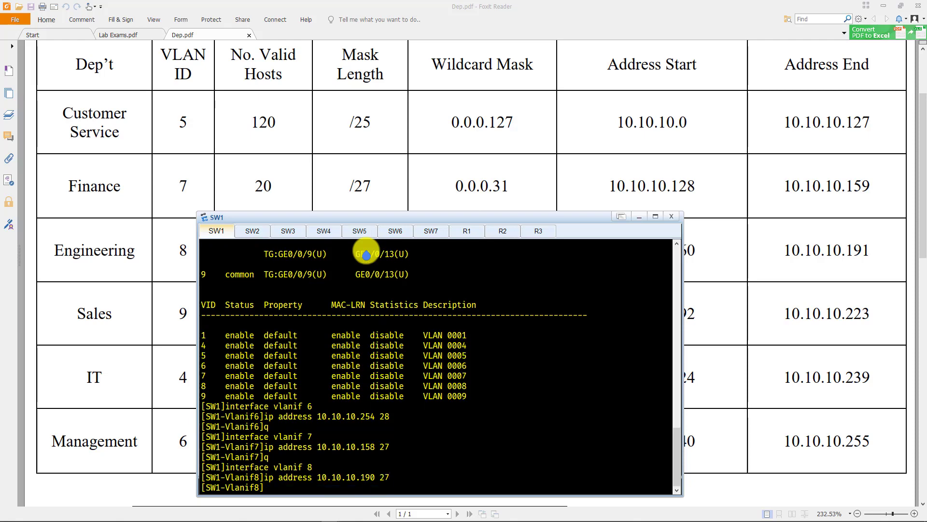
key(Return)
Step: Review the SW2 VLANIF address requirements in the lab exam PDF and return to the console with Dep.pdf displayed behind it
key(alt+Tab)
click(132, 35)
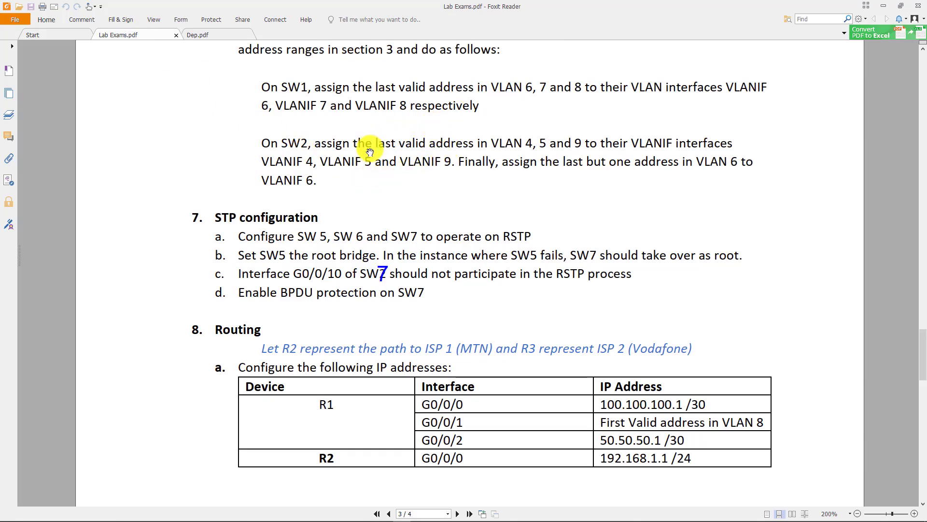
scroll(355, 169, down, 1)
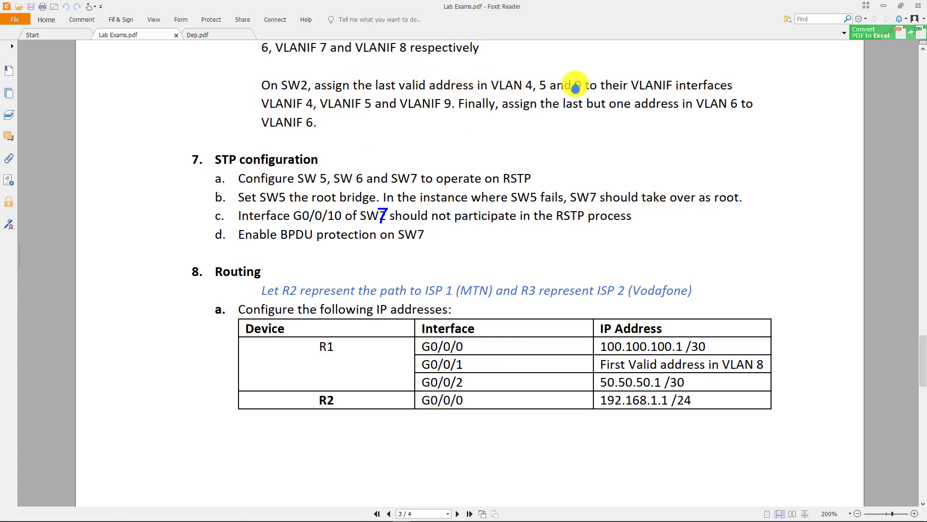
click(212, 39)
key(alt+Tab)
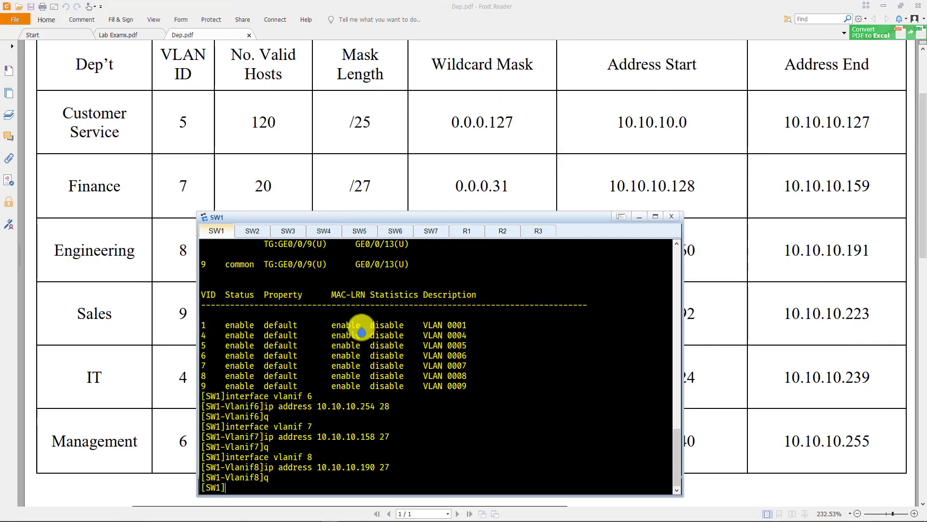
Step: Enter the VLANIF 4 interface view on SW2 and look up the VLAN 4 address range in Dep.pdf
click(250, 232)
text(inte)
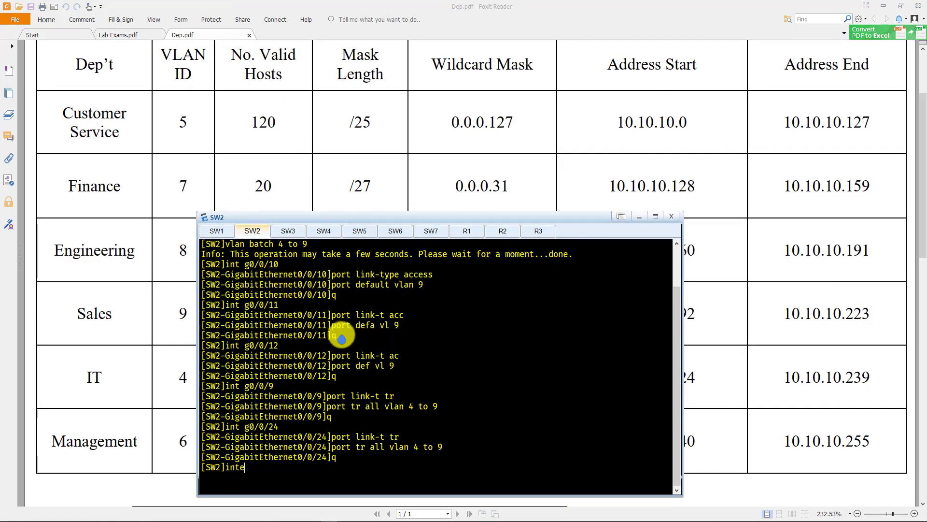
text(rface vlanif)
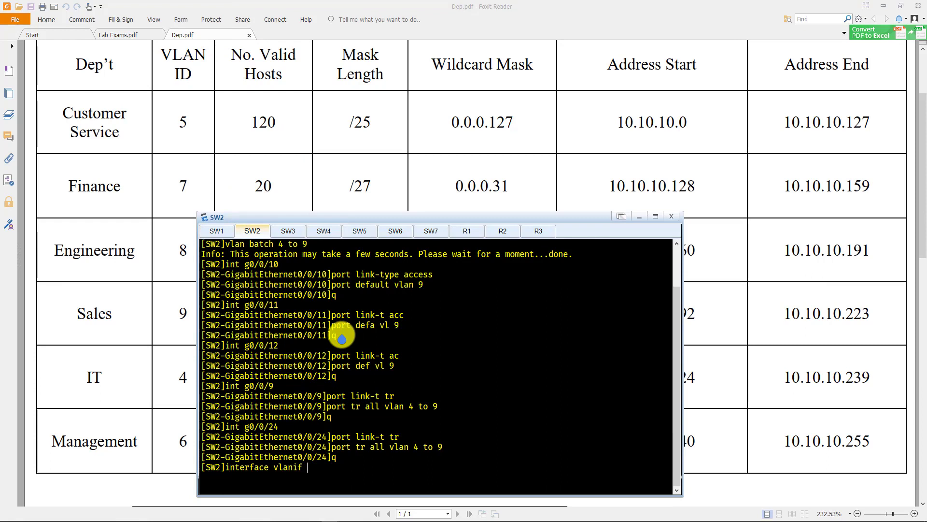
text( 4)
key(Return)
click(326, 133)
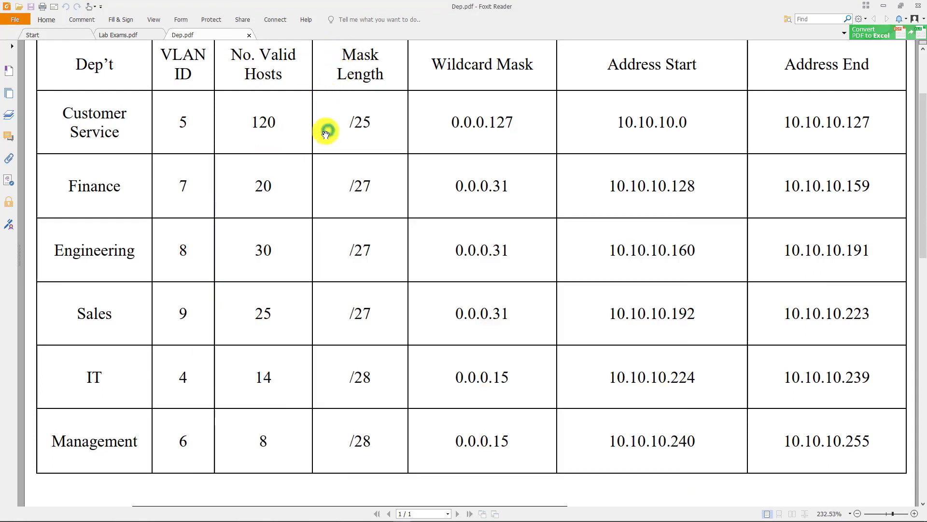
click(183, 374)
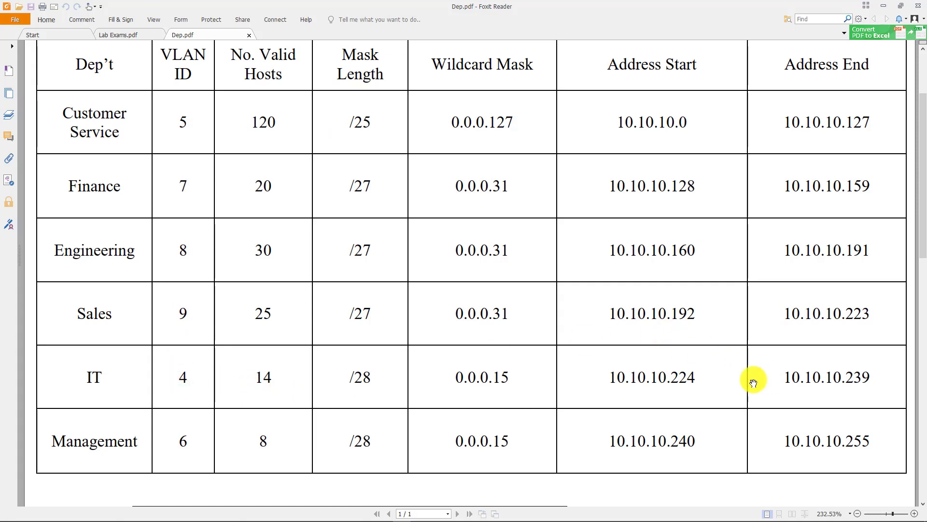
click(803, 383)
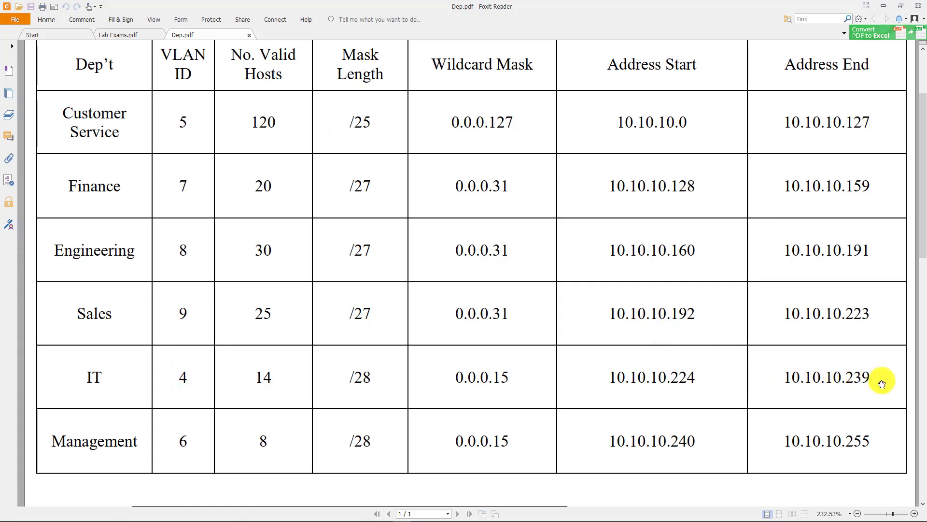
Step: Assign 10.10.10.238 with mask length 28 to VLANIF 4 on SW2 and leave the interface view
key(alt+Tab)
text(ip)
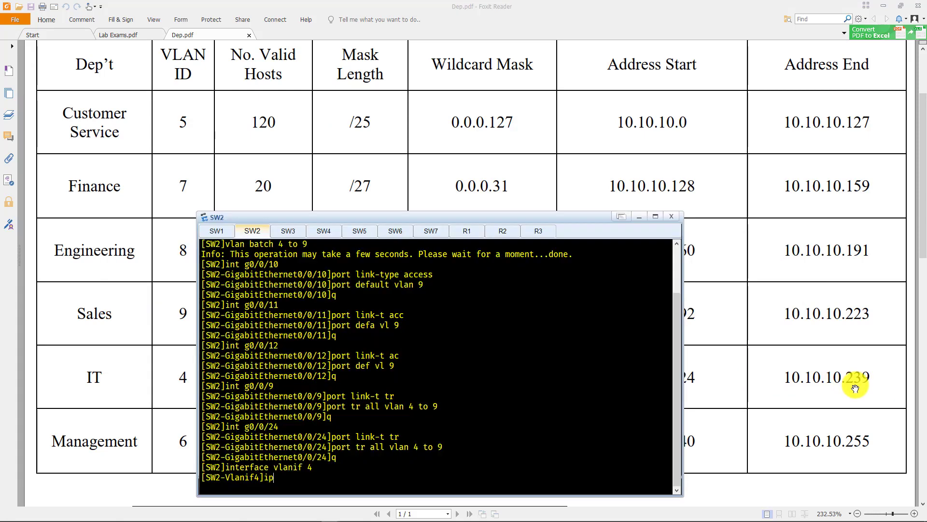
text( address 10.)
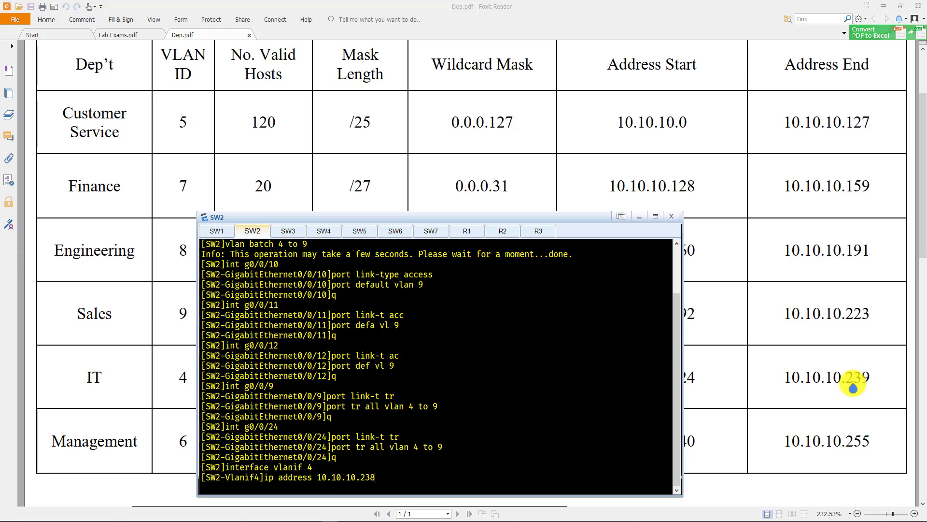
text(10.10.238)
click(853, 386)
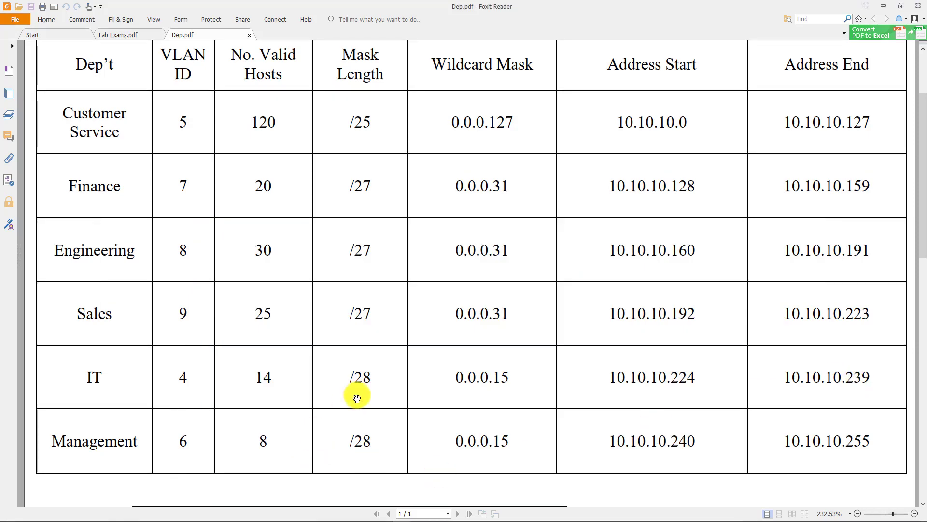
key(alt+Tab)
text(28)
key(Return)
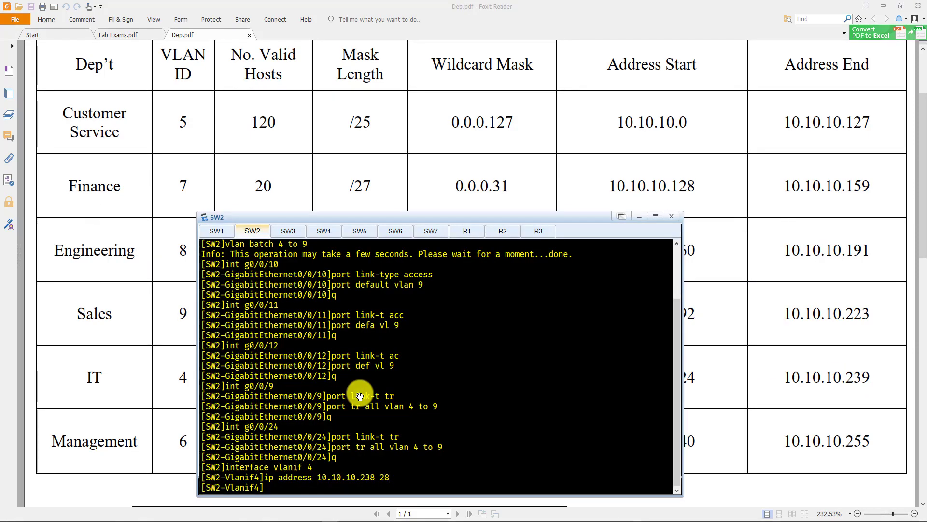
text(q)
key(Return)
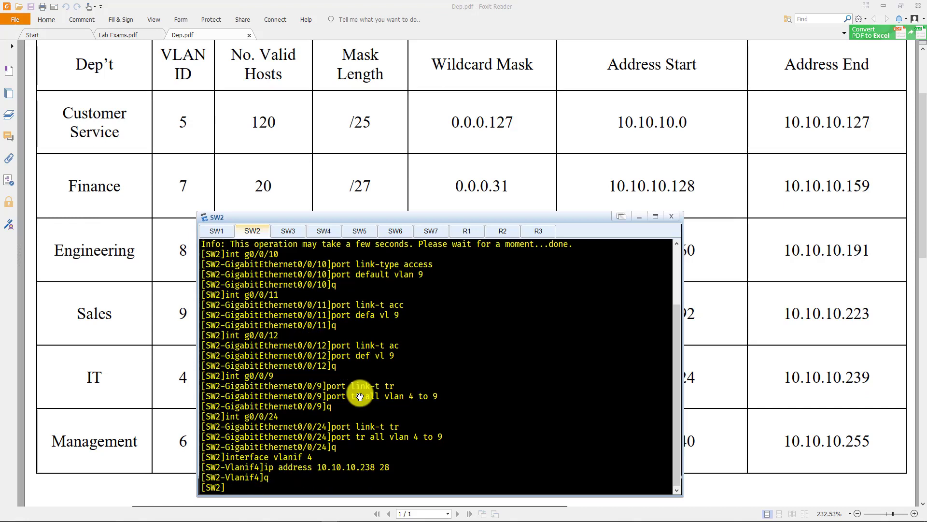
Step: Assign 10.10.10.126 with mask length 25 to VLANIF 5 on SW2, checking the VLAN 5 row in Dep.pdf, and leave the interface view
text(interface)
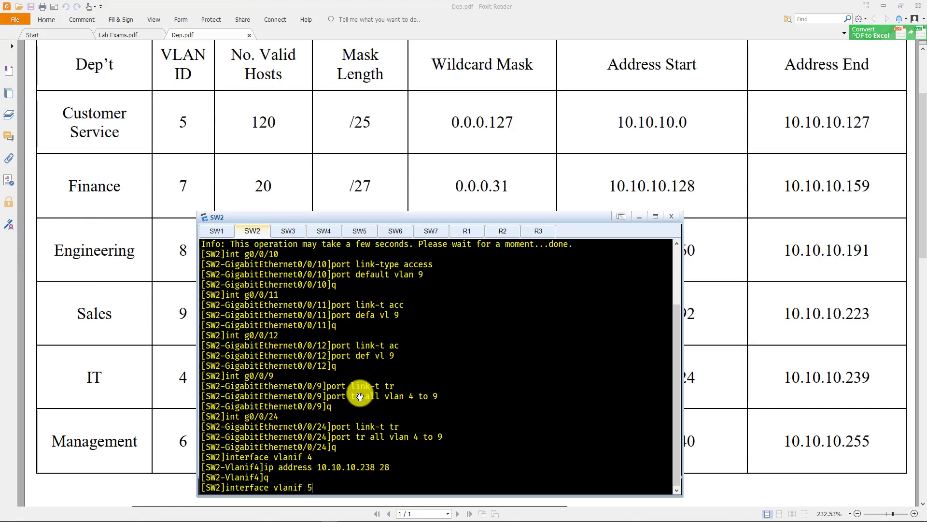
text( vlanif 5)
key(Return)
click(76, 294)
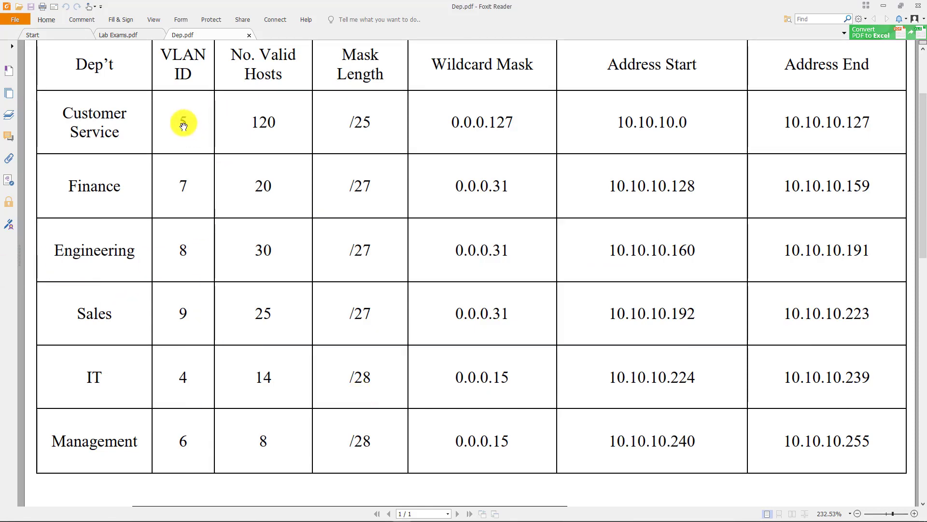
key(alt+Tab)
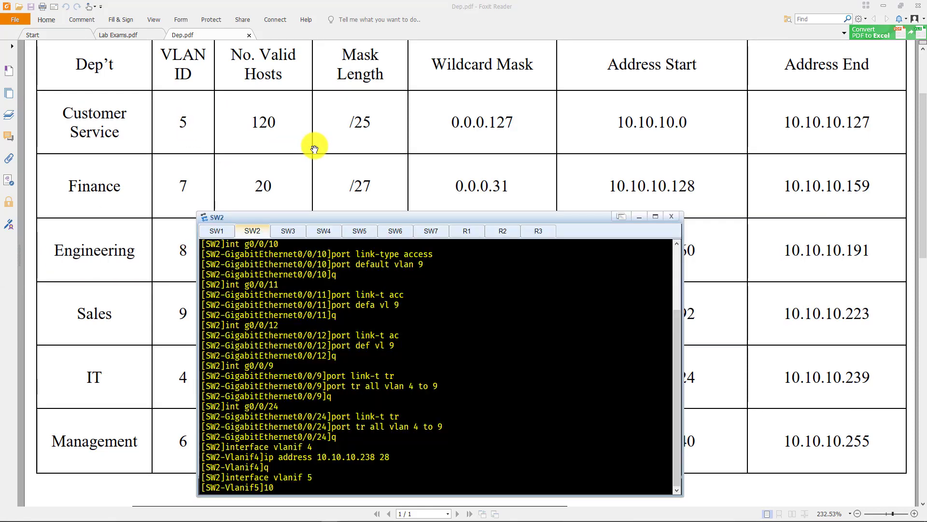
text(ip address 10.10.10.126)
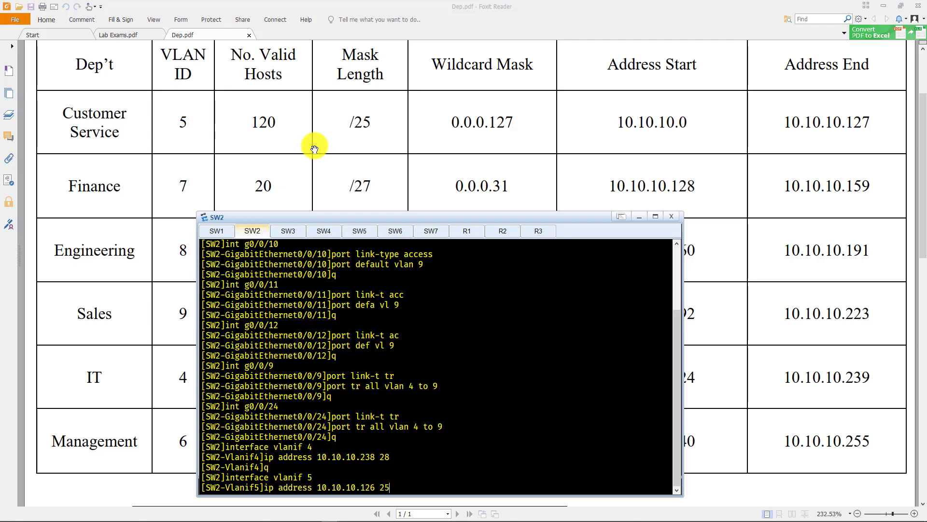
text( 25)
key(Return)
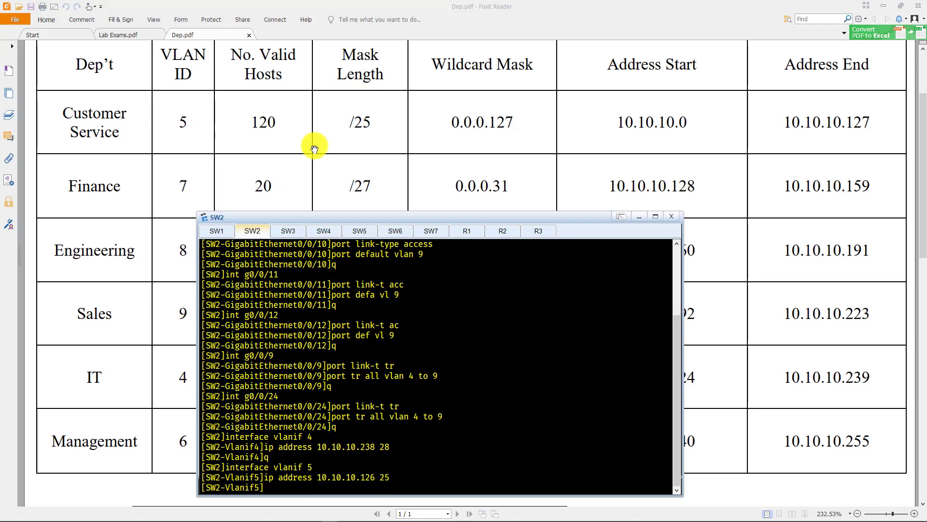
text(q)
key(Return)
Step: Assign 10.10.10.222 with mask length 27 to VLANIF 9 on SW2, checking the VLAN 9 row in Dep.pdf
text(i)
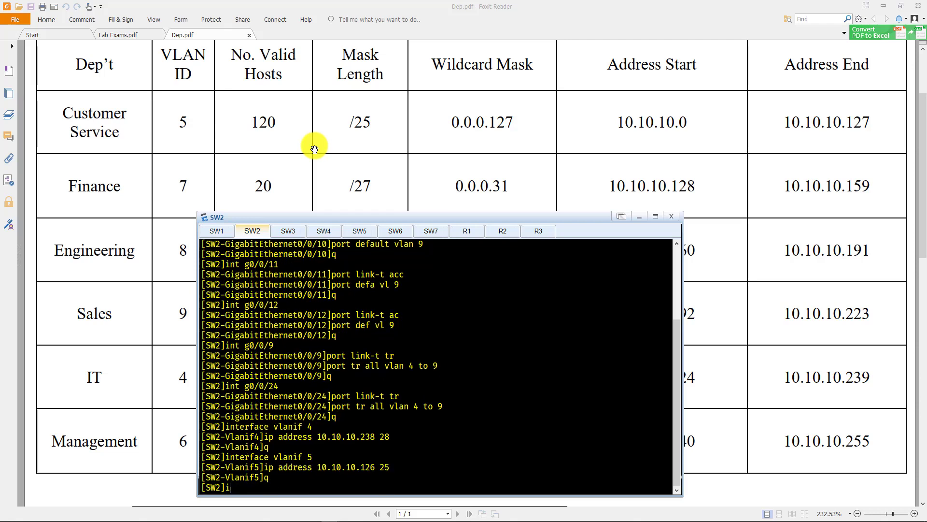
text(nterface vlanif 9)
key(Return)
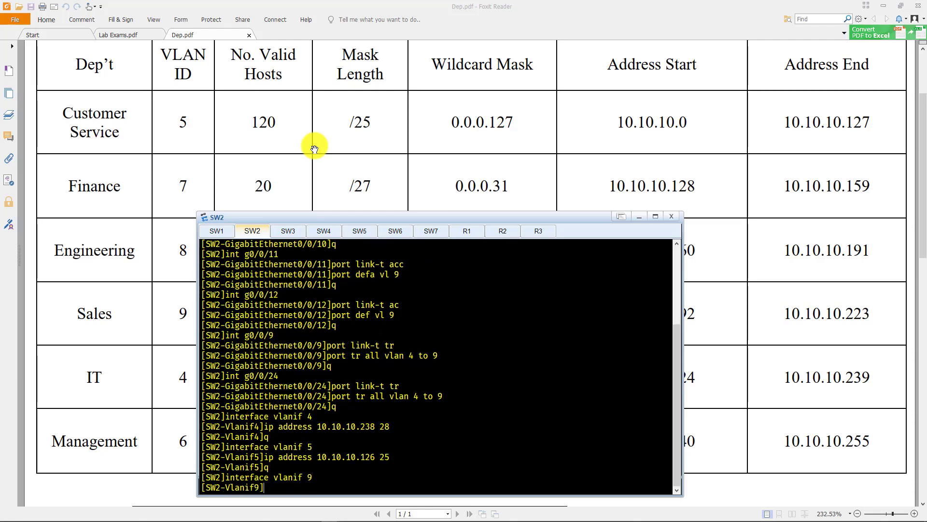
click(314, 149)
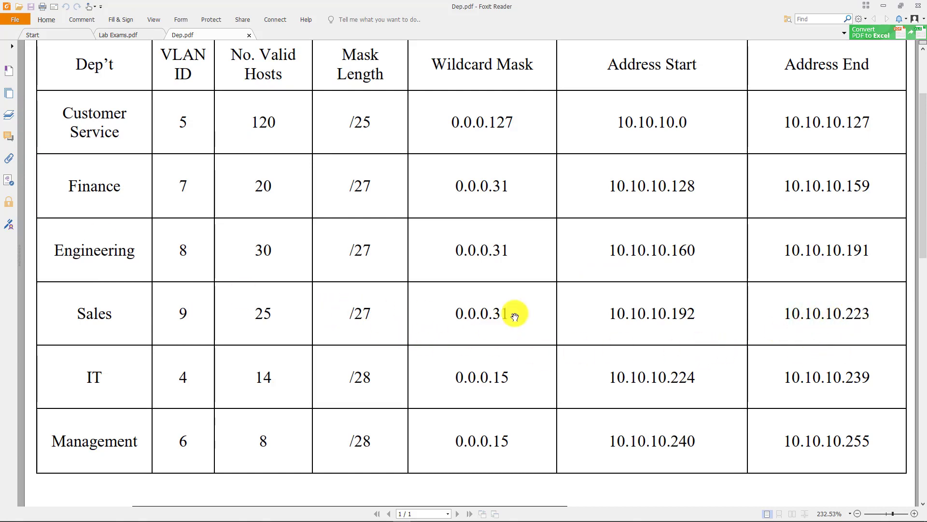
key(alt+Tab)
text(ip addres)
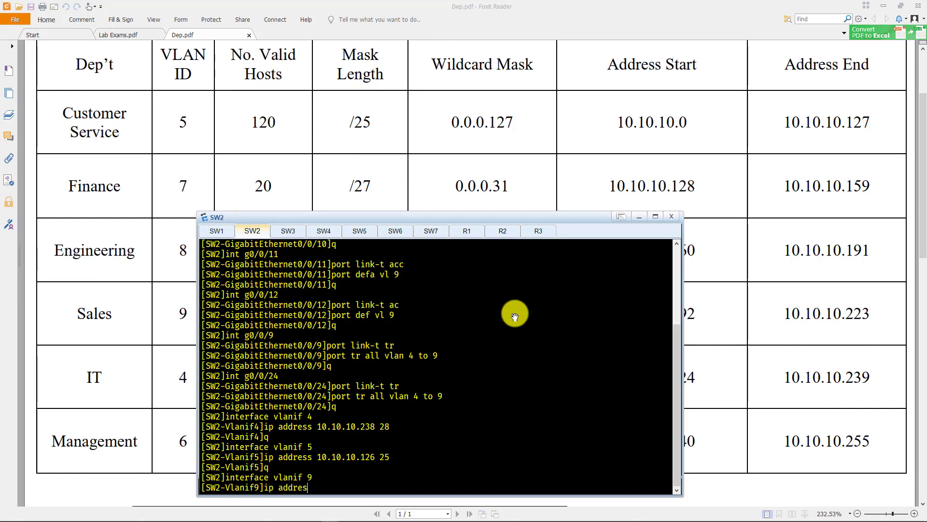
text(s 10.10.10.222 27)
key(Return)
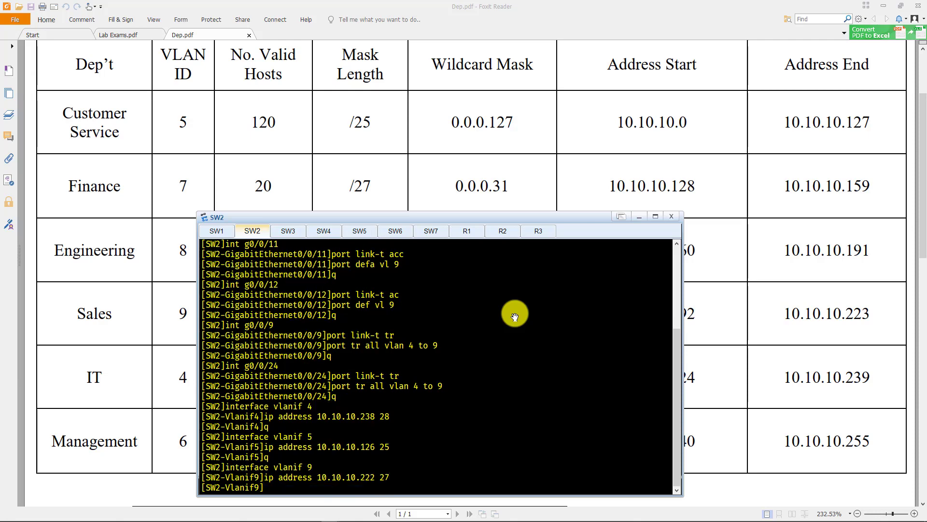
Step: Review the SW2 VLANIF 6 requirement in Lab Exams.pdf and the VLAN 6 address range in Dep.pdf, and return to the SW2 console
key(alt+Tab)
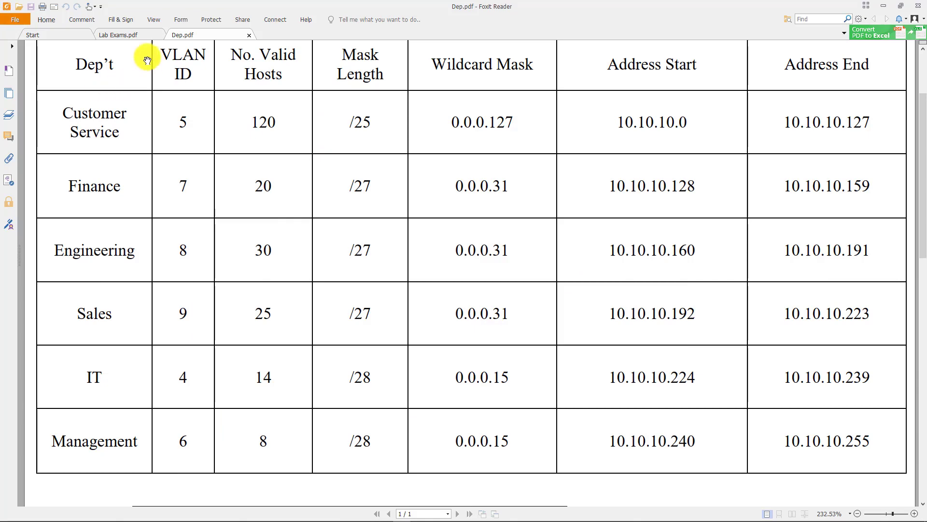
click(144, 38)
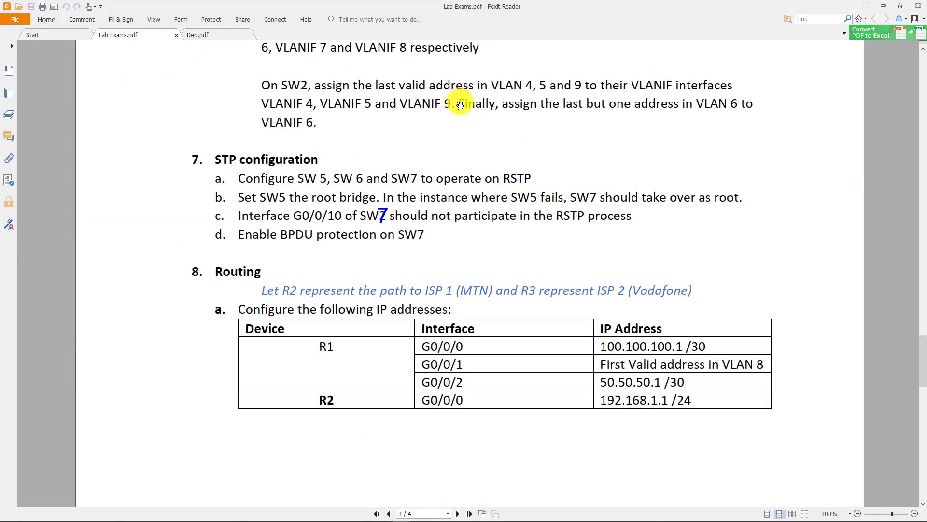
drag(459, 105, 738, 106)
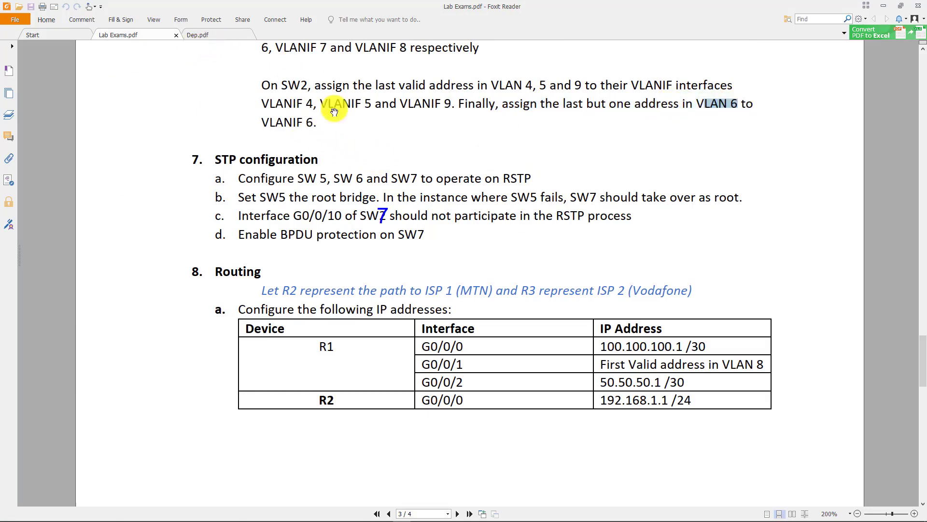
key(alt+Tab)
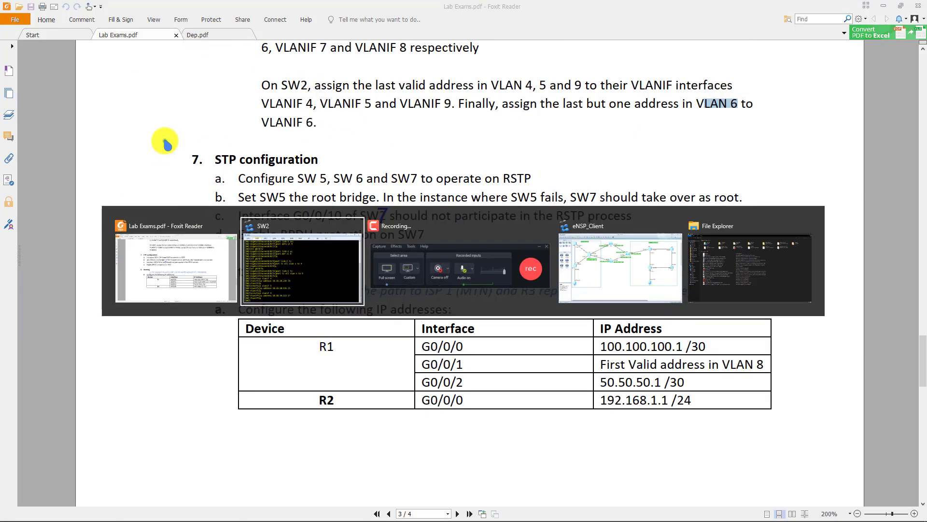
key(Escape)
click(217, 38)
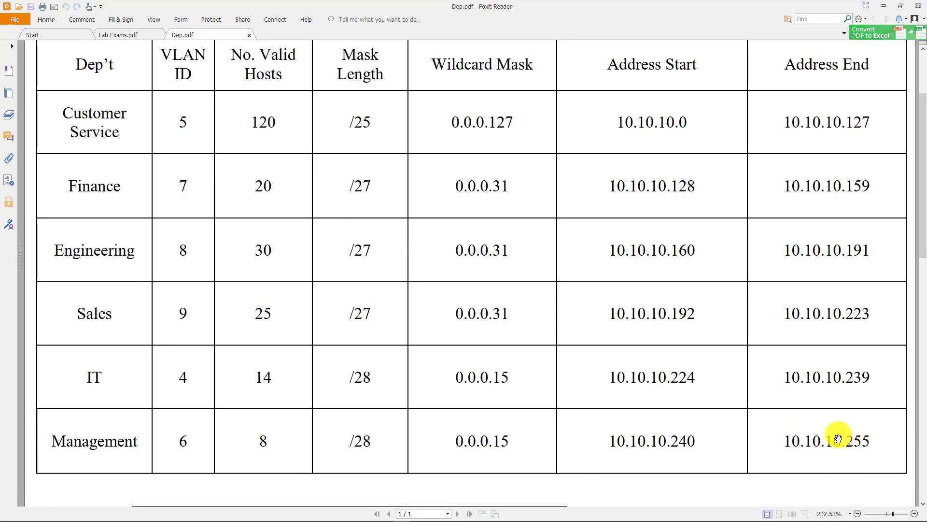
key(alt+Tab)
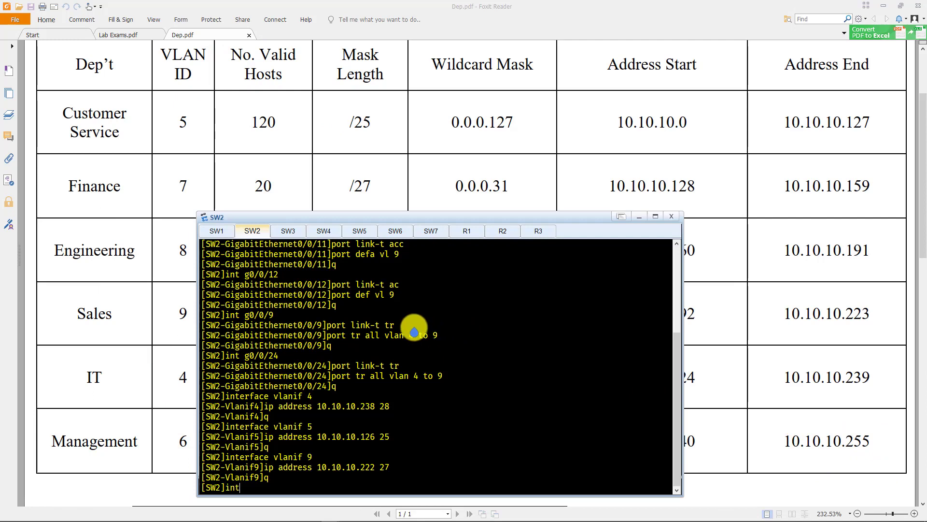
Step: Leave the VLANIF 9 view and assign 10.10.10.253 with mask length 28 to VLANIF 6 on SW2
text(interface vlanif)
text(6)
key(Return)
text(ip ad)
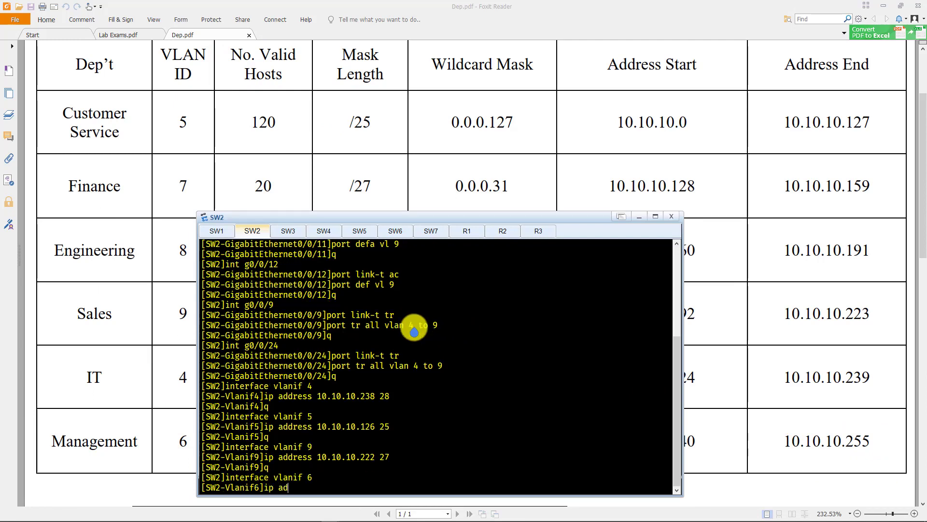
text(dress 10.10.10.2)
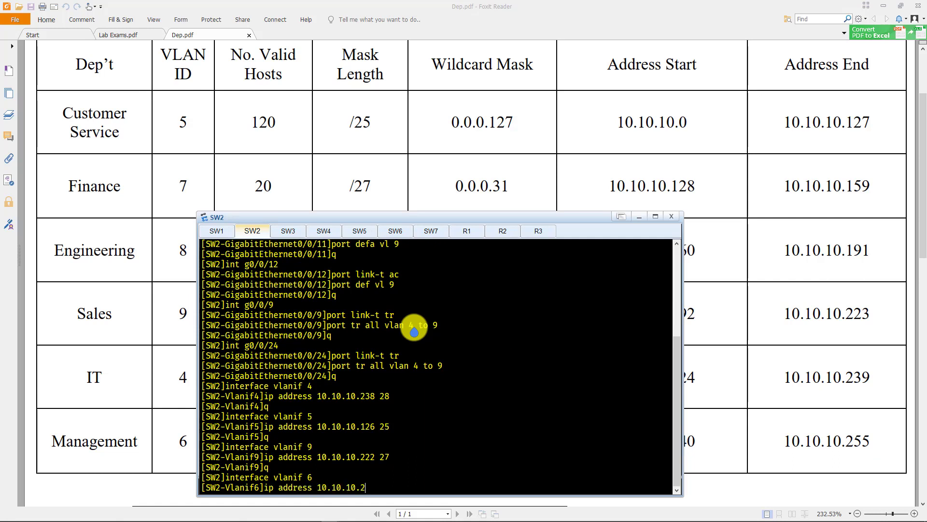
text(53 )
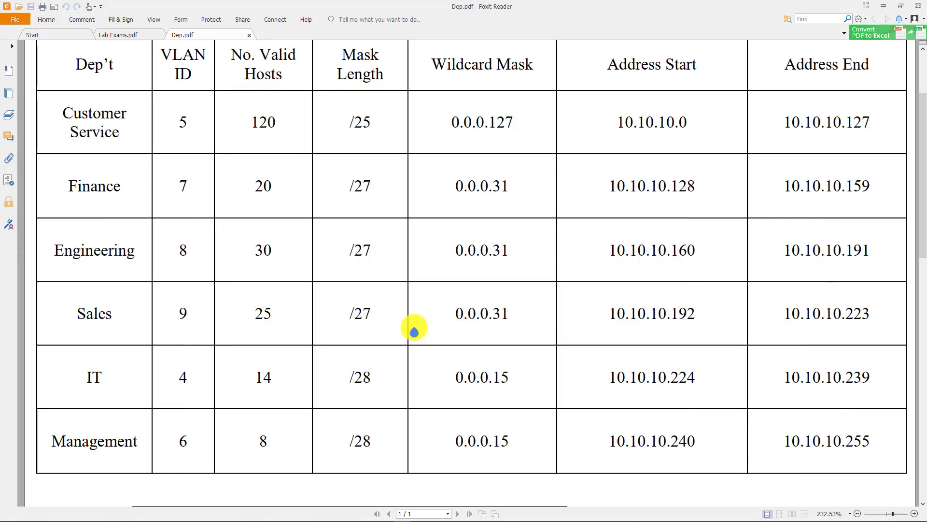
text(258)
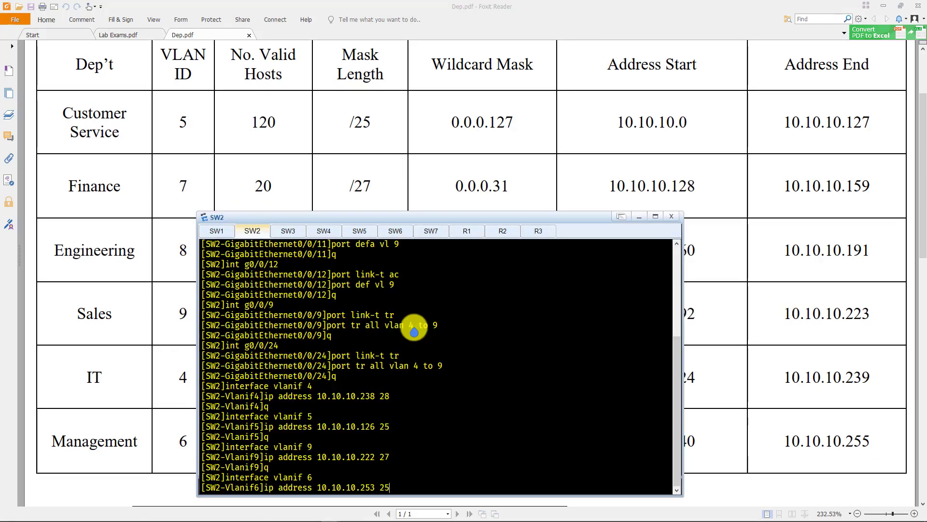
key(BackSpace)
text(8)
key(Return)
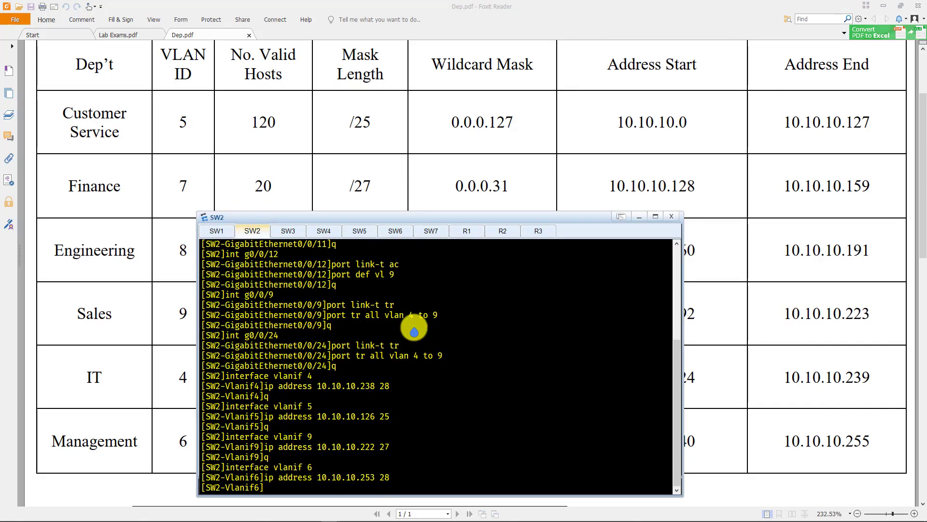
Step: Recheck the VLAN configuration tasks in Lab Exams.pdf and move on to the STP configuration section
click(358, 6)
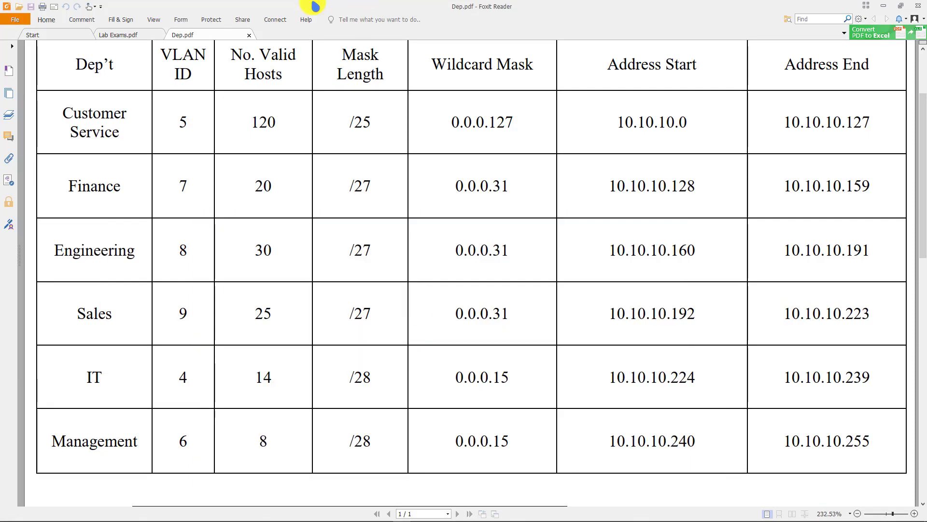
click(142, 35)
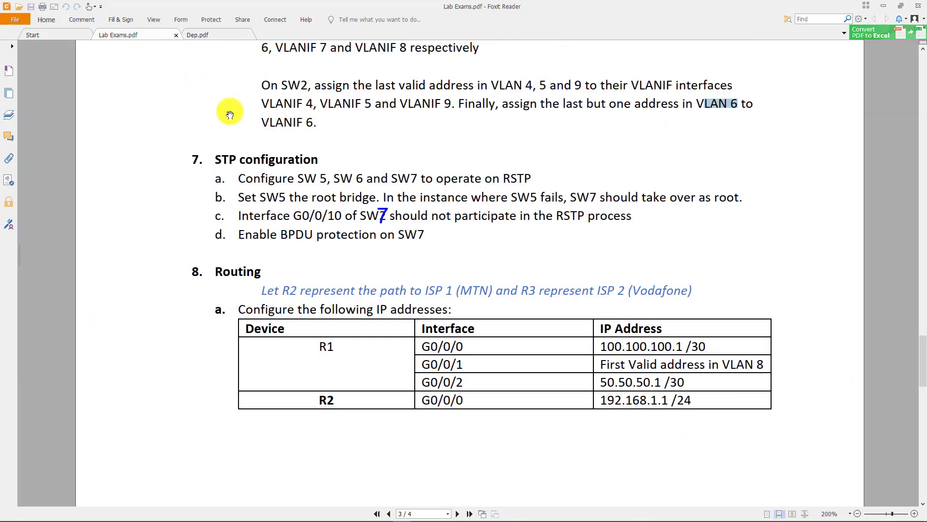
scroll(230, 113, up, 3)
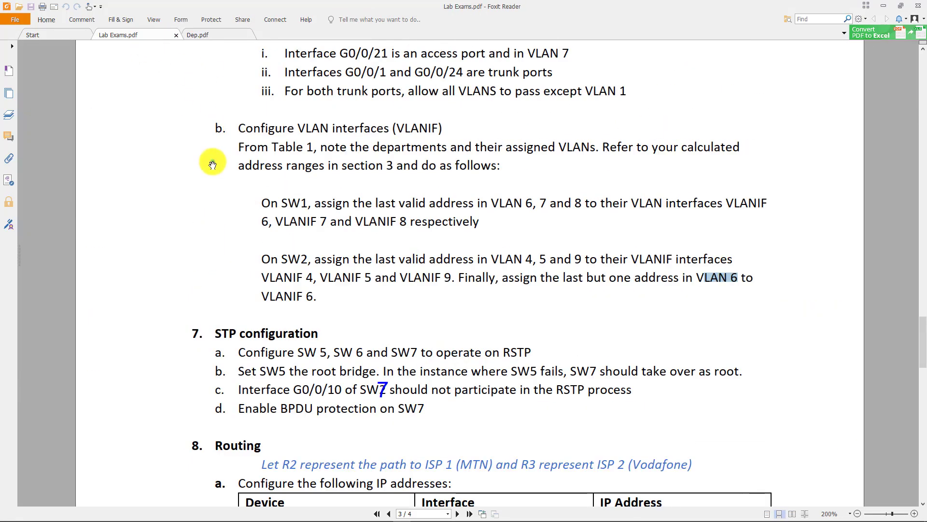
scroll(511, 248, up, 15)
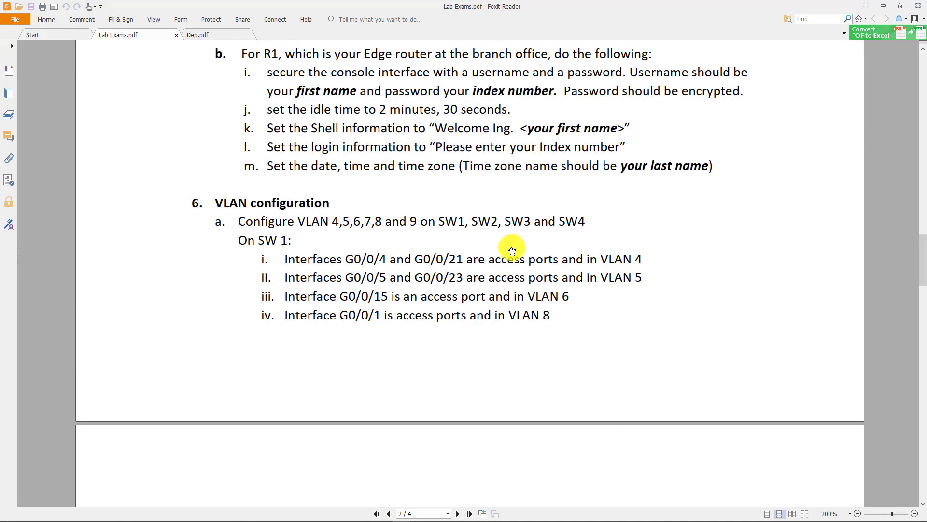
scroll(507, 241, down, 17)
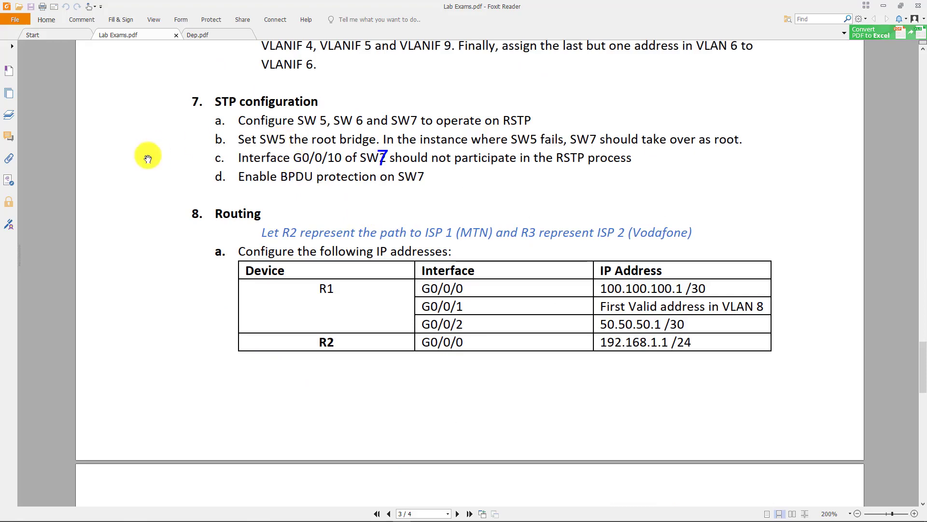